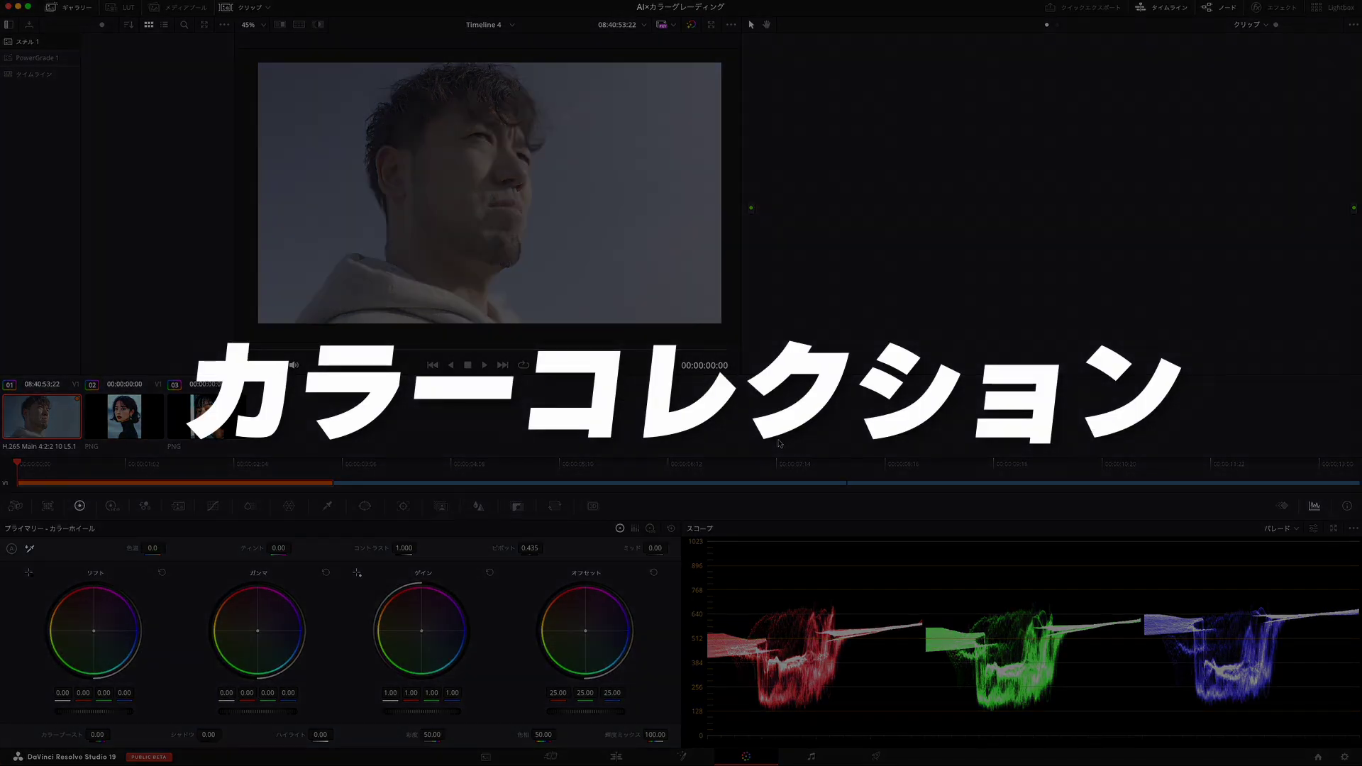
Add serial nodes to build a chain of four nodes for the first clip.
key(alt+s)
key(alt+s)
key(alt+s)
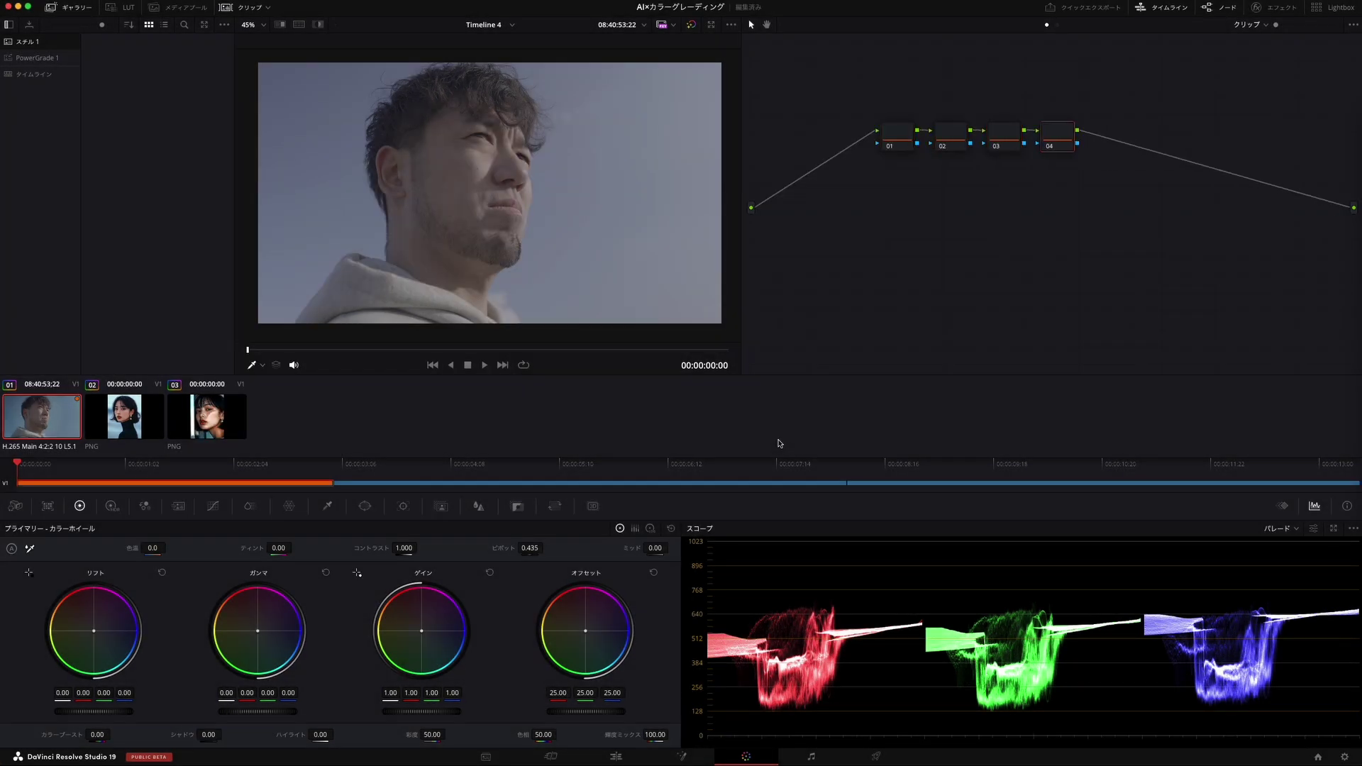
Search the effects library for "カラースペース" and apply the カラースペース変換 effect to node 04.
click(1270, 7)
click(1121, 70)
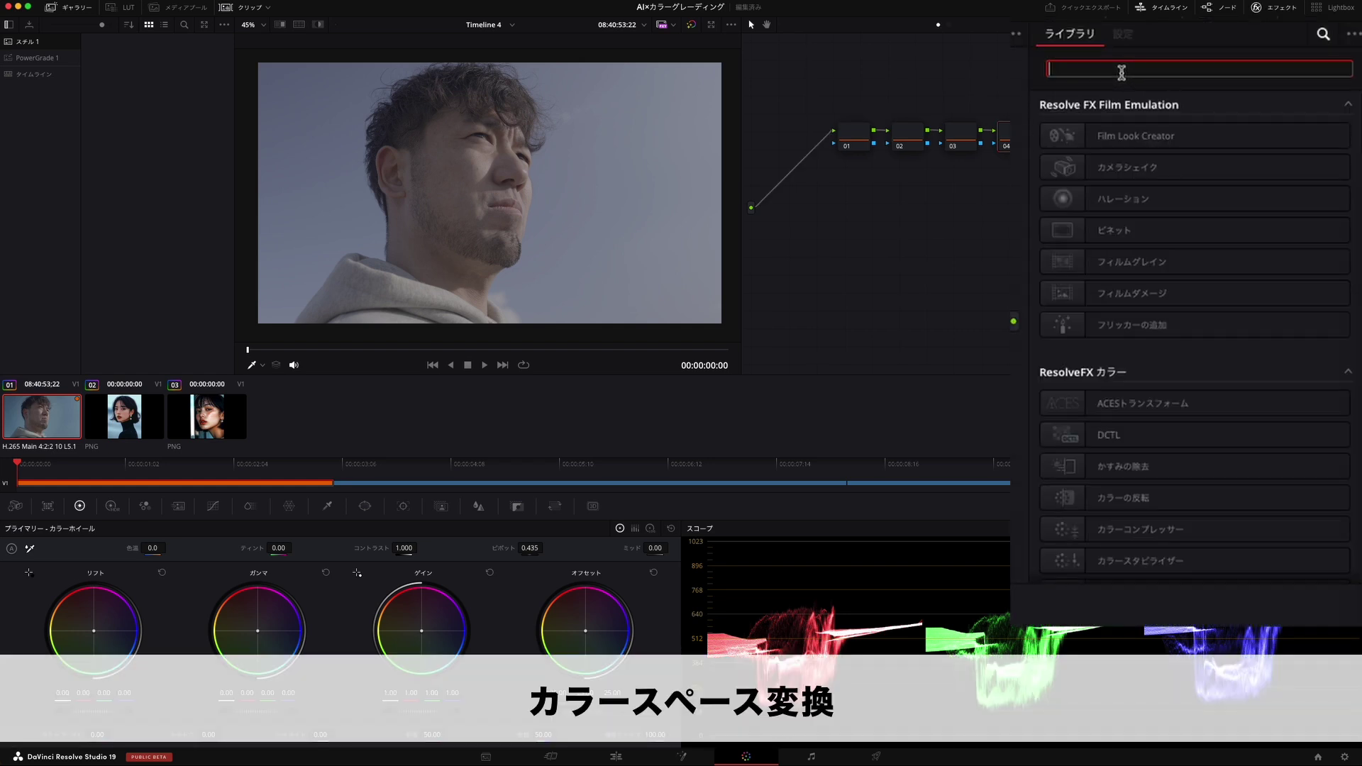
text(からー)
key(space)
text(スペース)
key(Return)
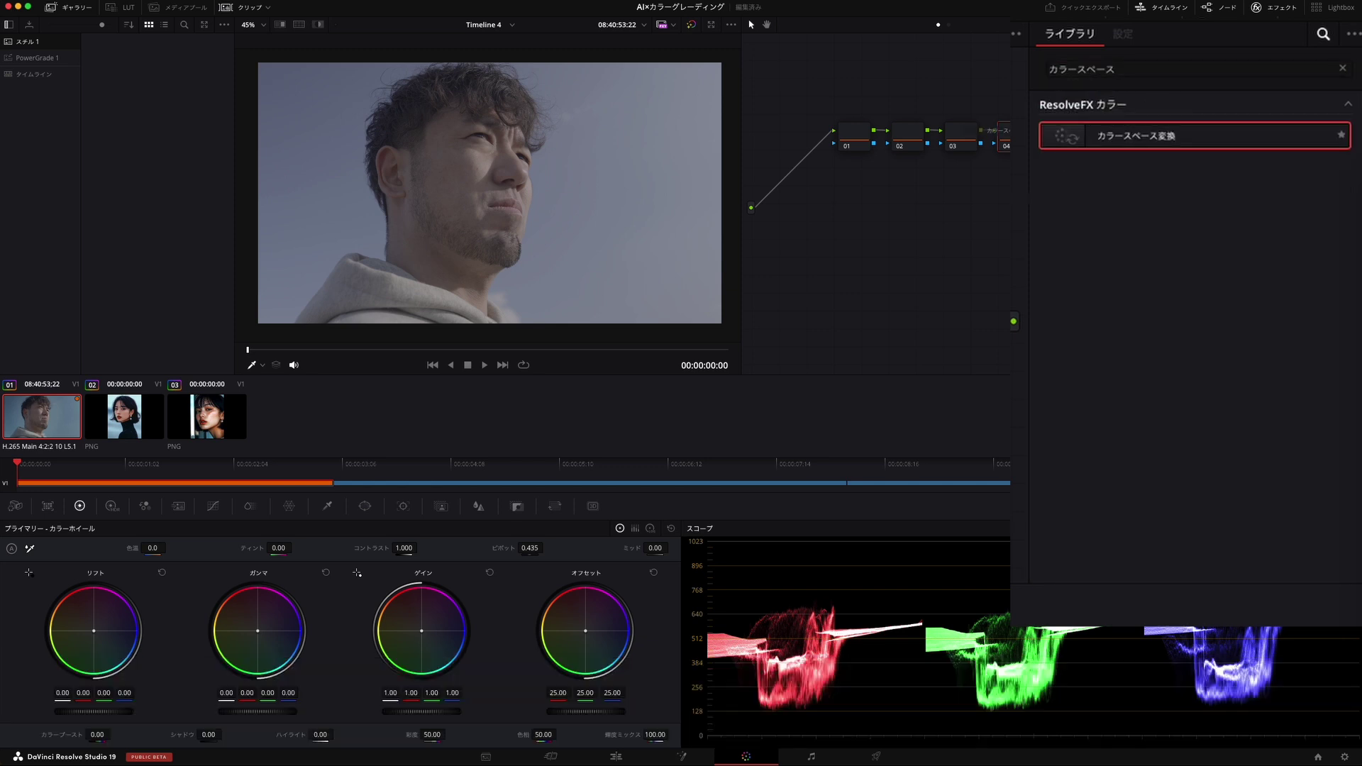
Set the input color space of the color space transform to Sony S-Gamut3.Cine.
click(1210, 156)
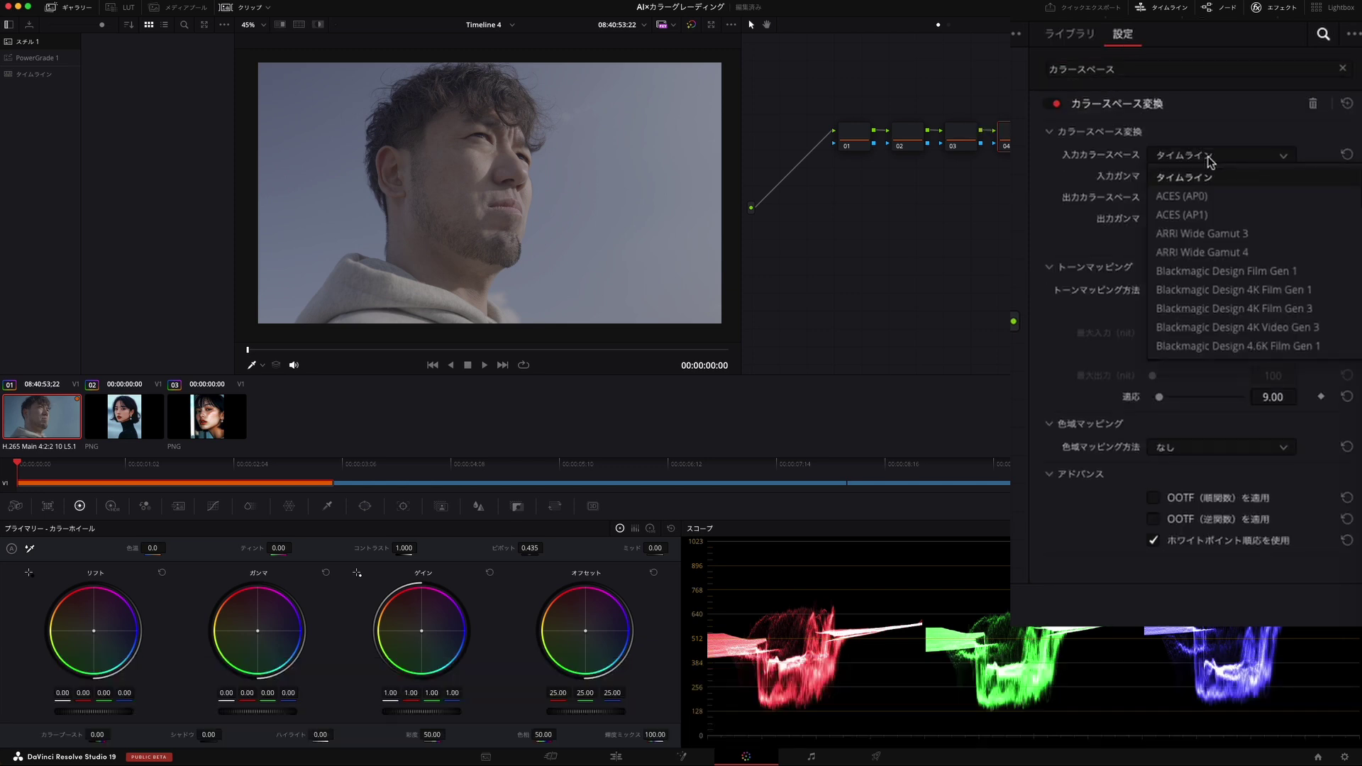
scroll(1206, 298, down, 10)
click(1203, 291)
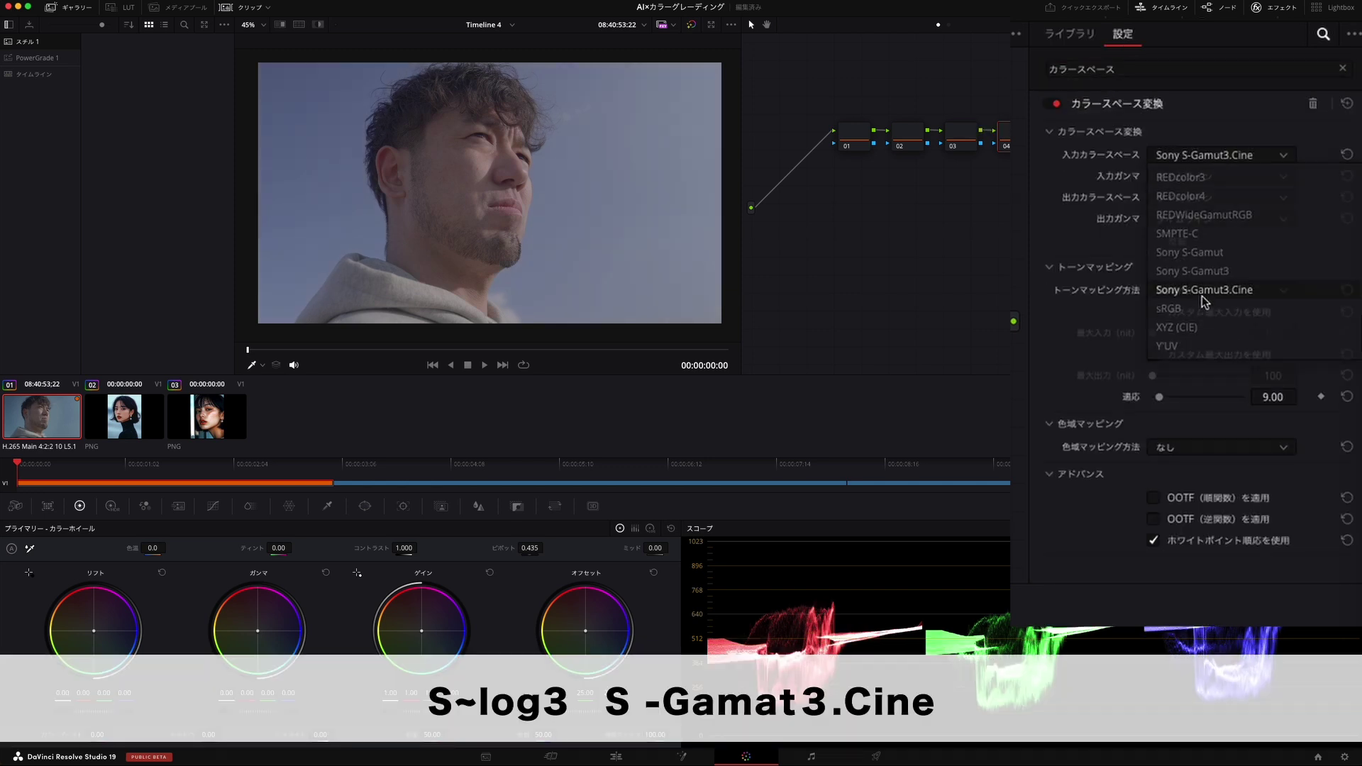
Set the transform's input gamma to Sony S-Log3 and close the effects library.
click(1209, 177)
scroll(1210, 334, down, 8)
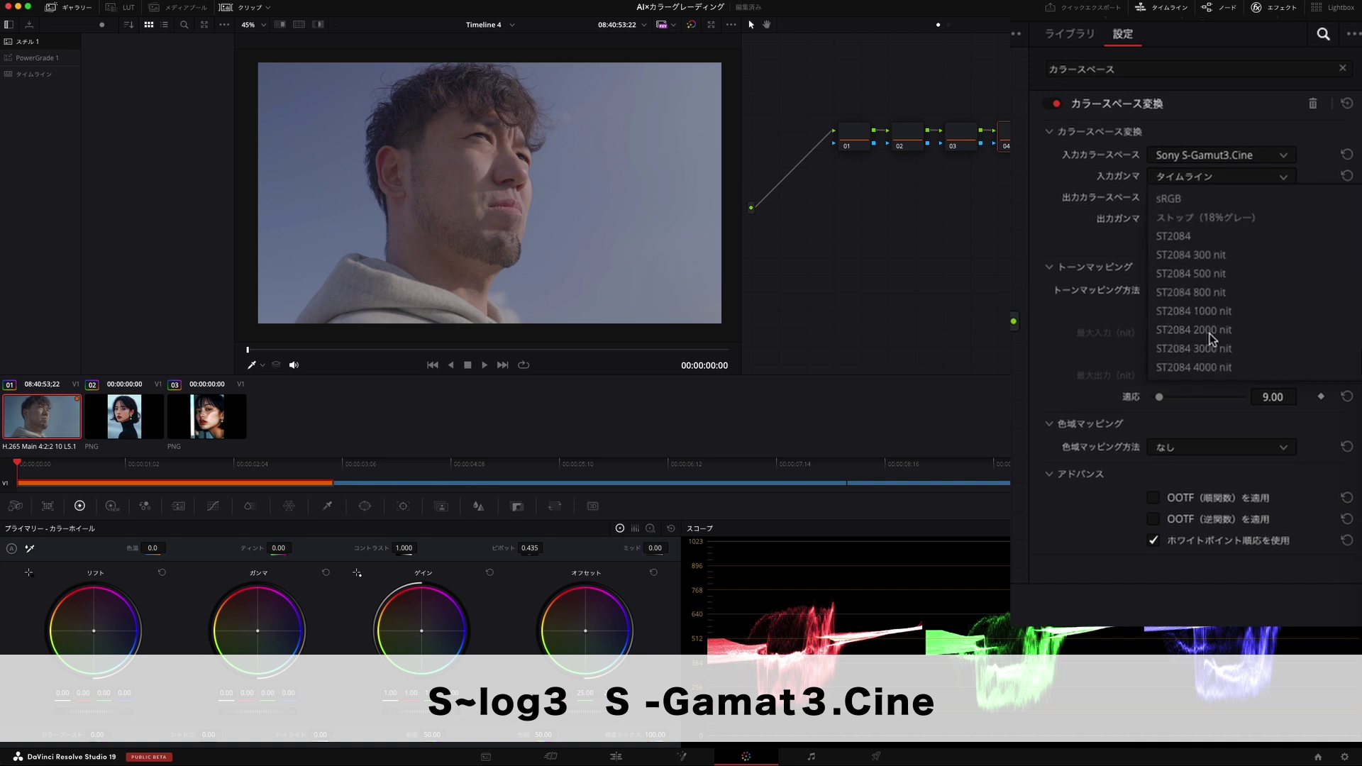
scroll(1210, 334, down, 5)
scroll(1219, 331, up, 5)
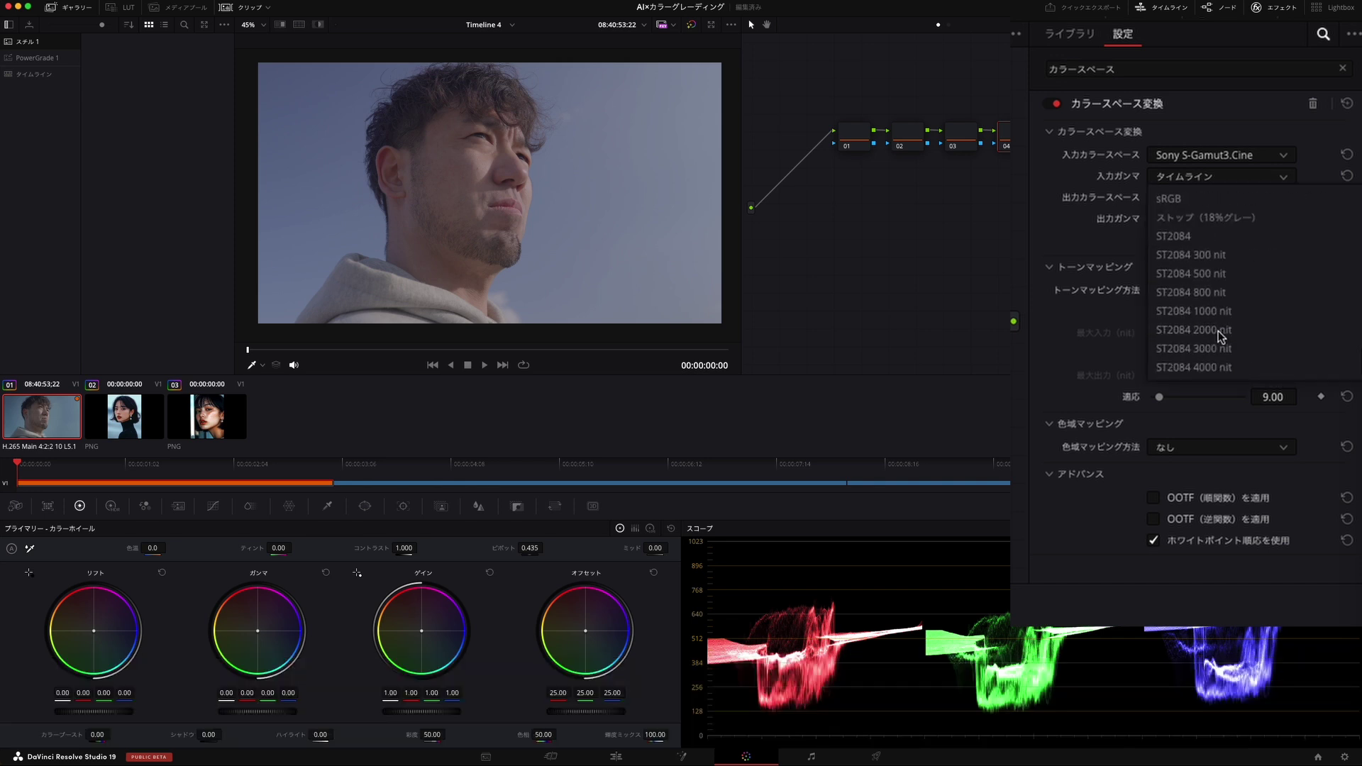
scroll(1213, 292, up, 3)
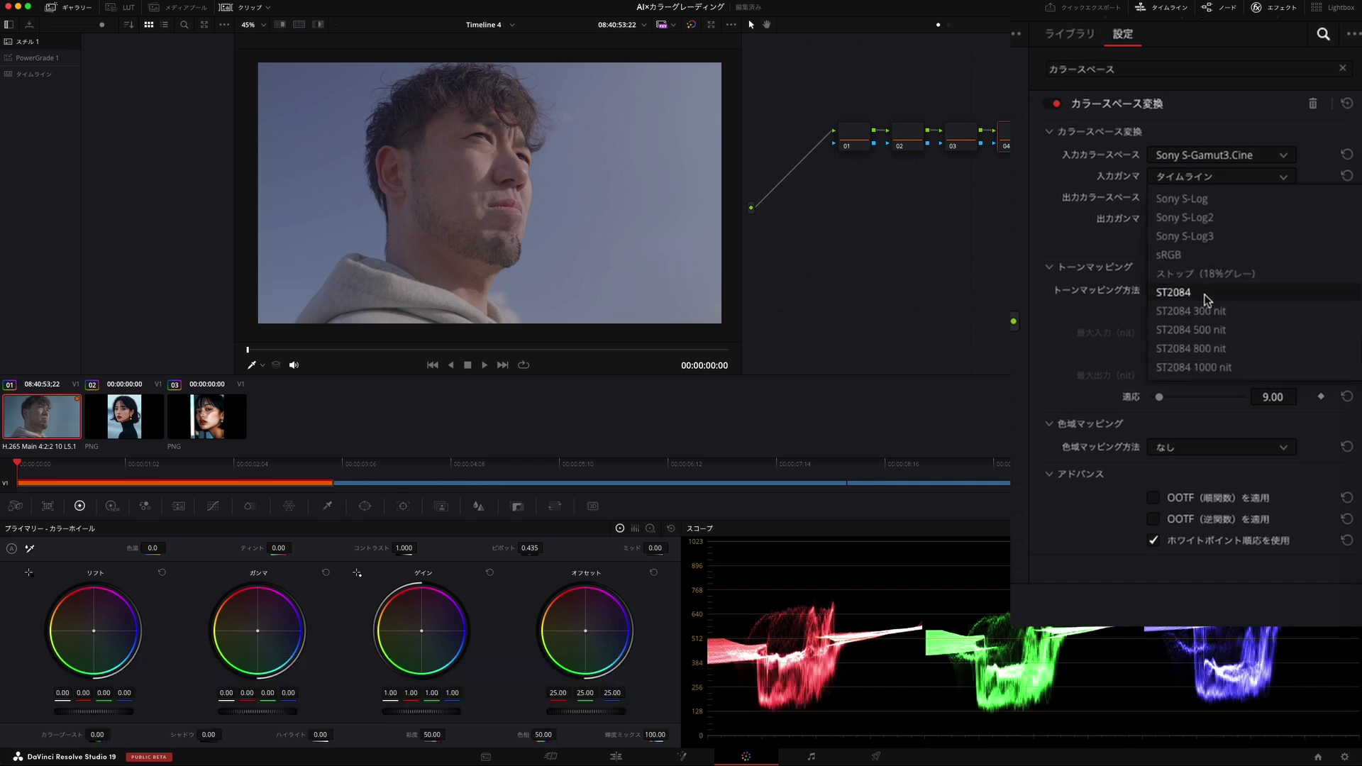
scroll(1208, 293, down, 3)
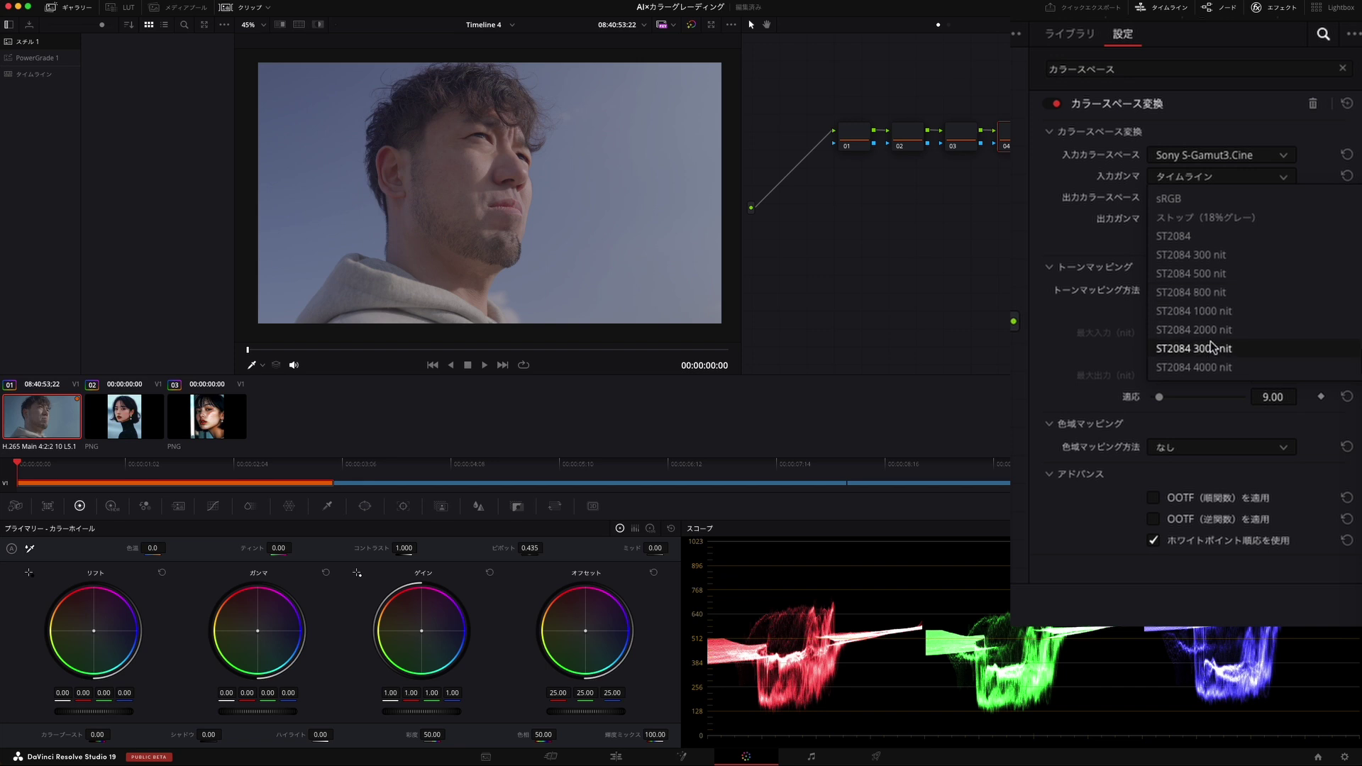
scroll(1228, 336, up, 5)
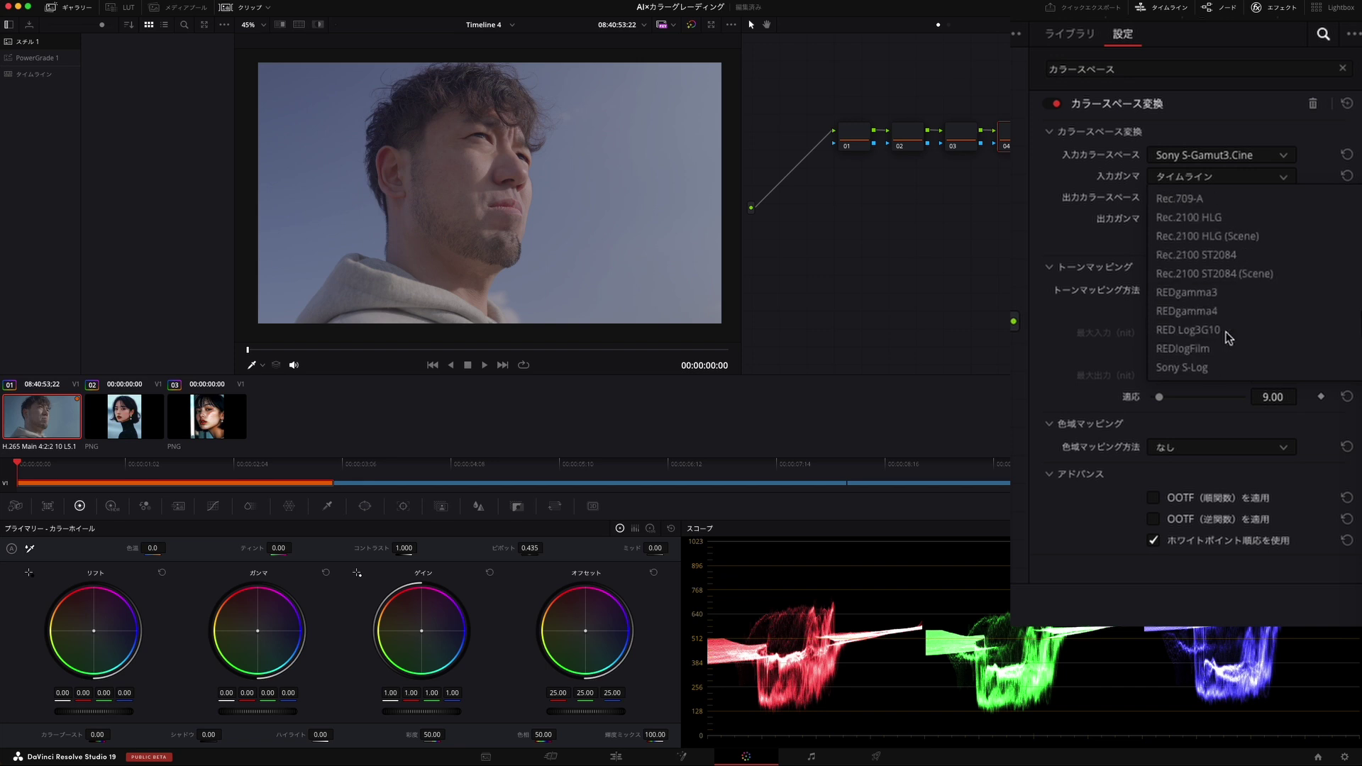
scroll(1227, 337, down, 4)
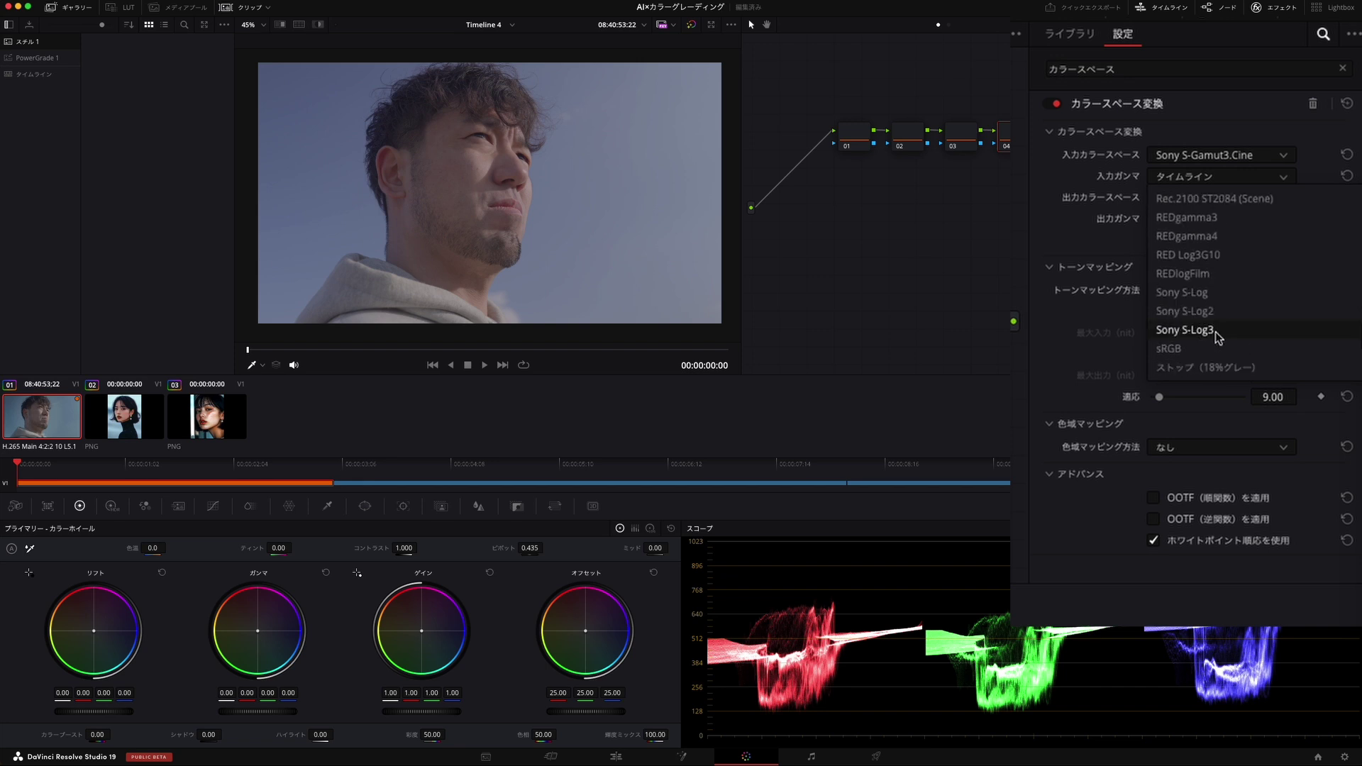
click(1184, 330)
click(1273, 8)
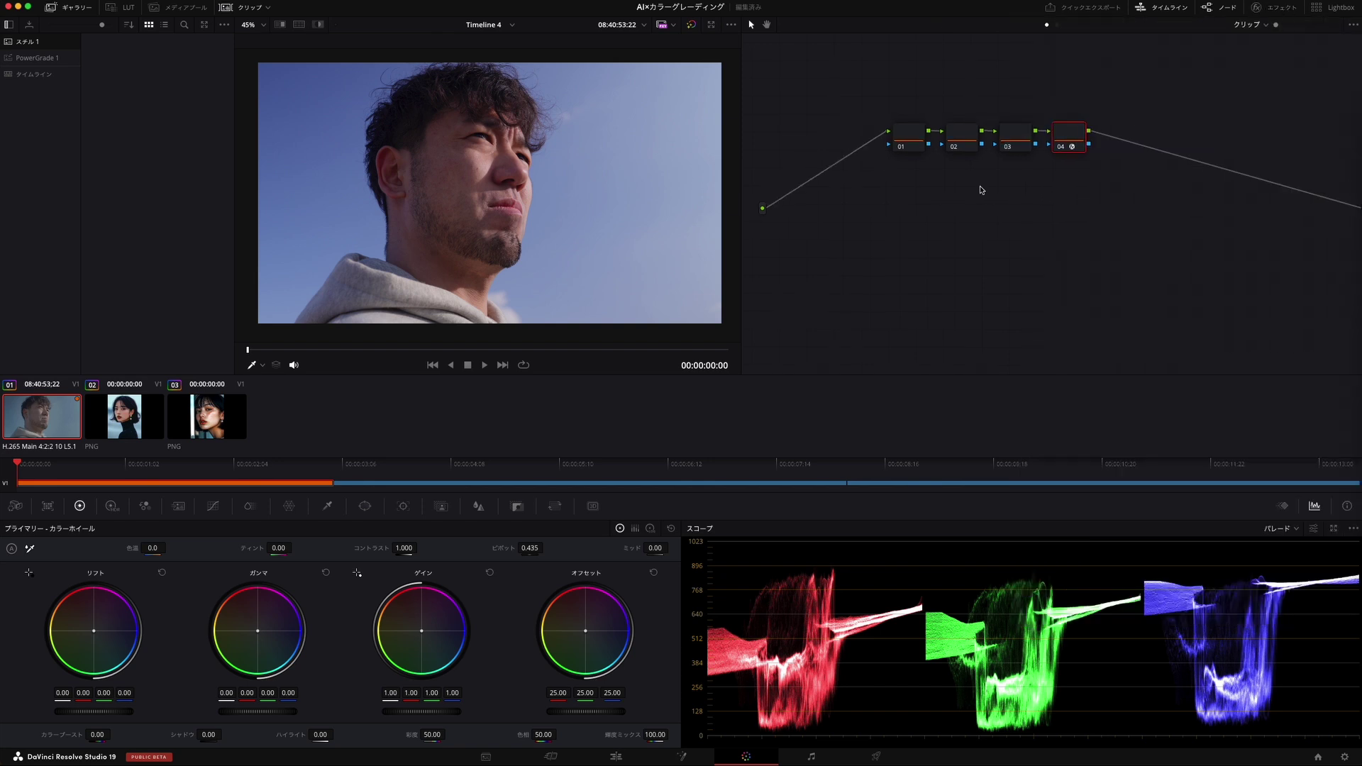
Try automatic color balance on node 03 with the color space transform node disabled.
key(super+d)
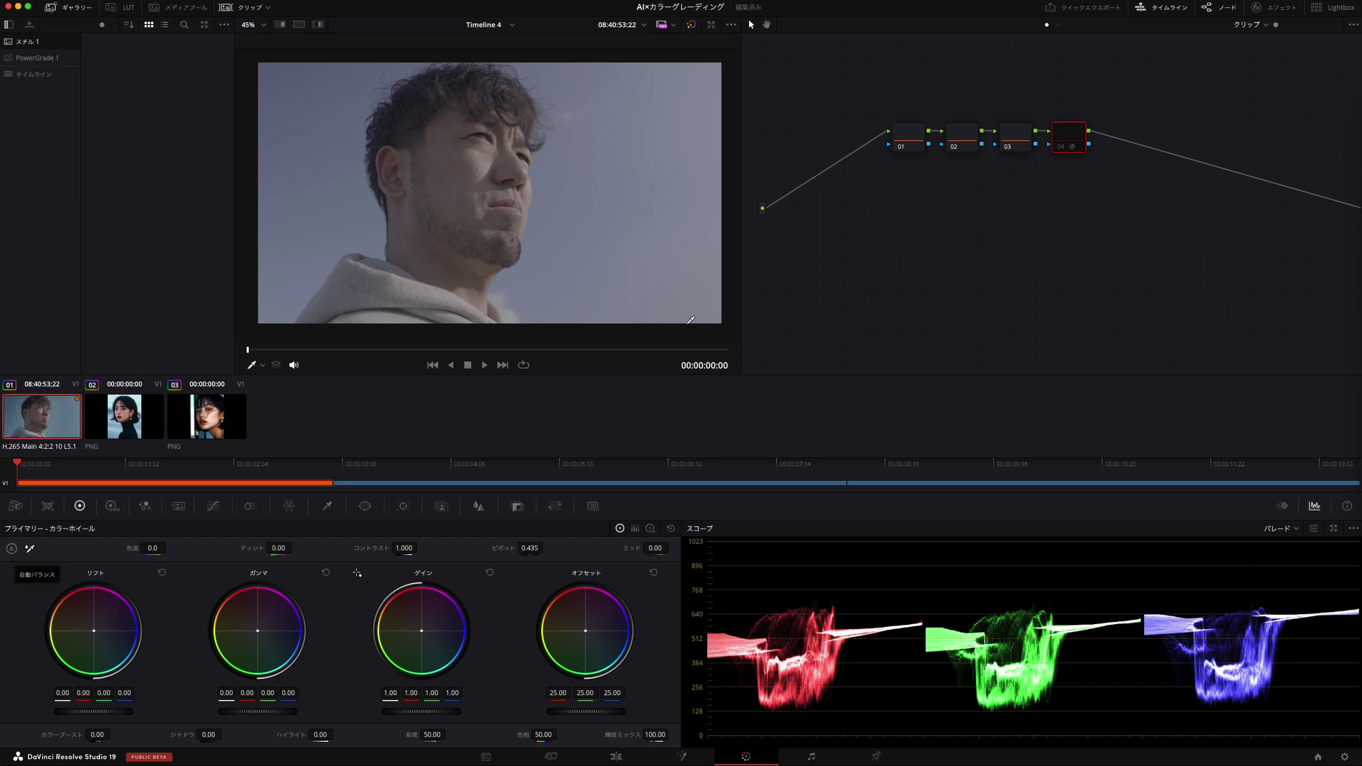
click(1021, 134)
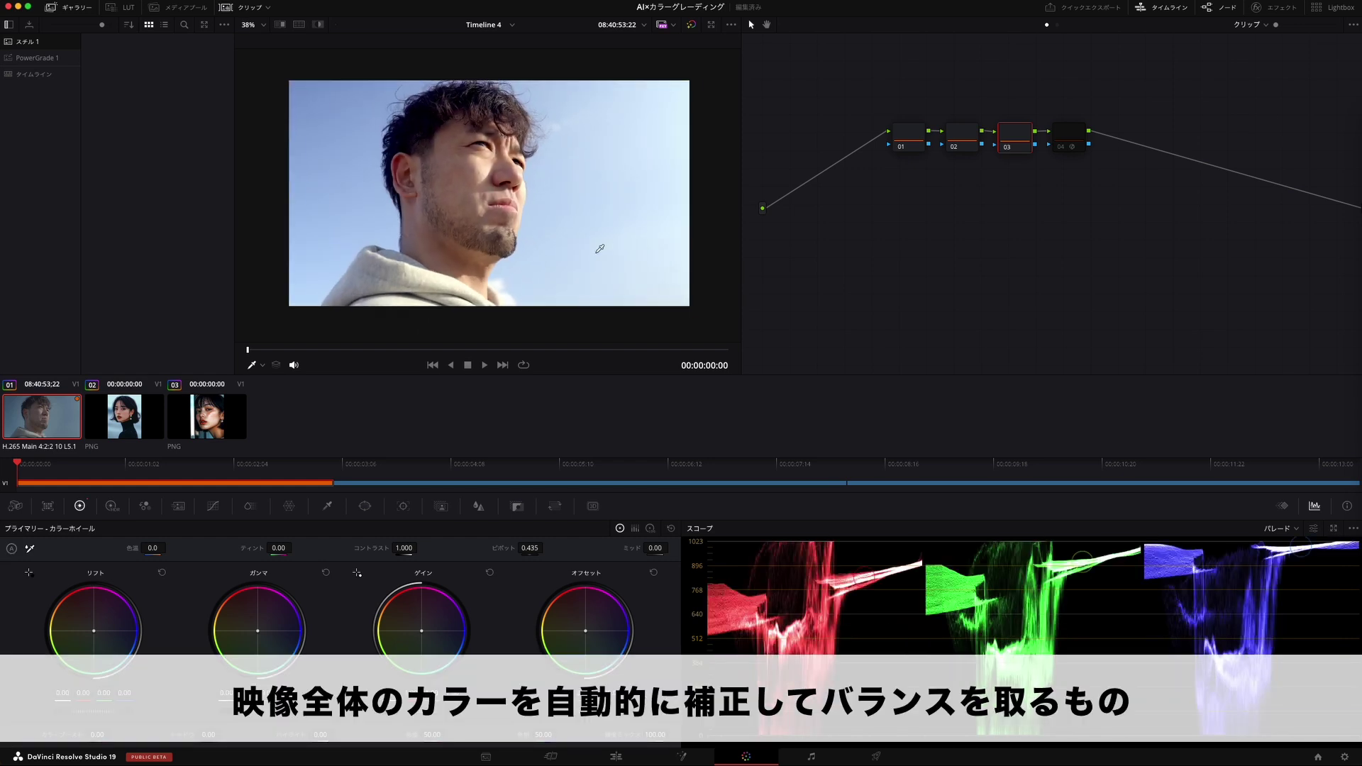
scroll(600, 249, up, 1)
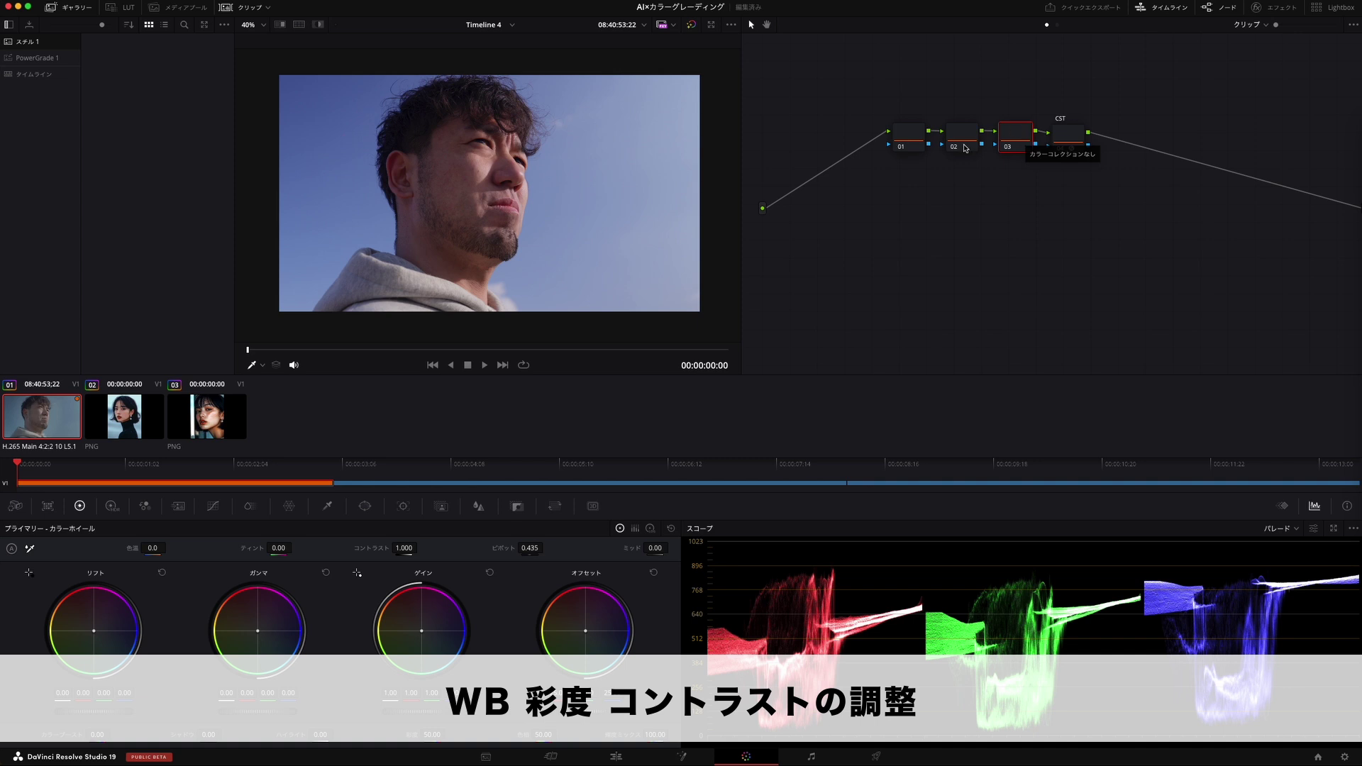
Label node 01 as WB, node 02 as Sat and node 03 as Contarast.
click(915, 140)
click(1018, 140)
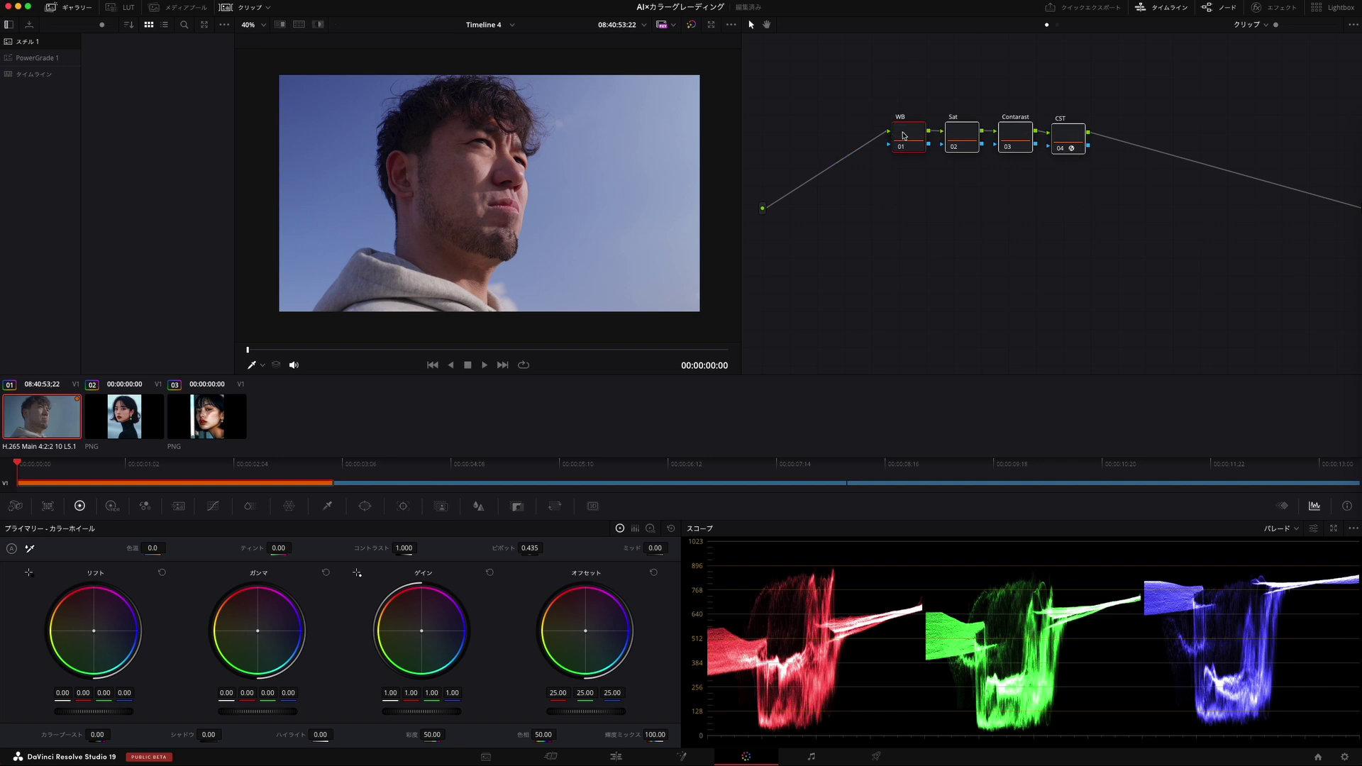
Move the four-node chain close to the source input and align the CST node with the others.
drag(905, 137, 816, 203)
click(860, 264)
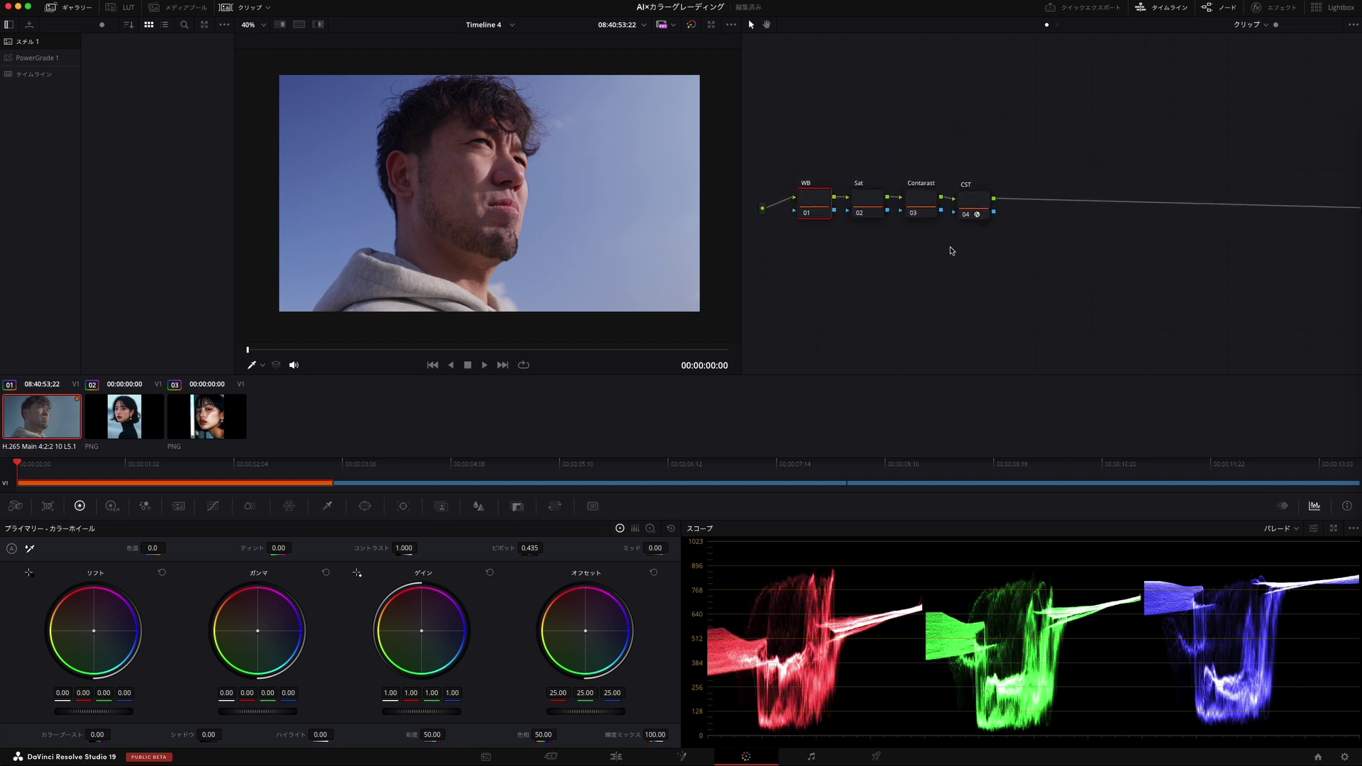
drag(974, 204, 972, 203)
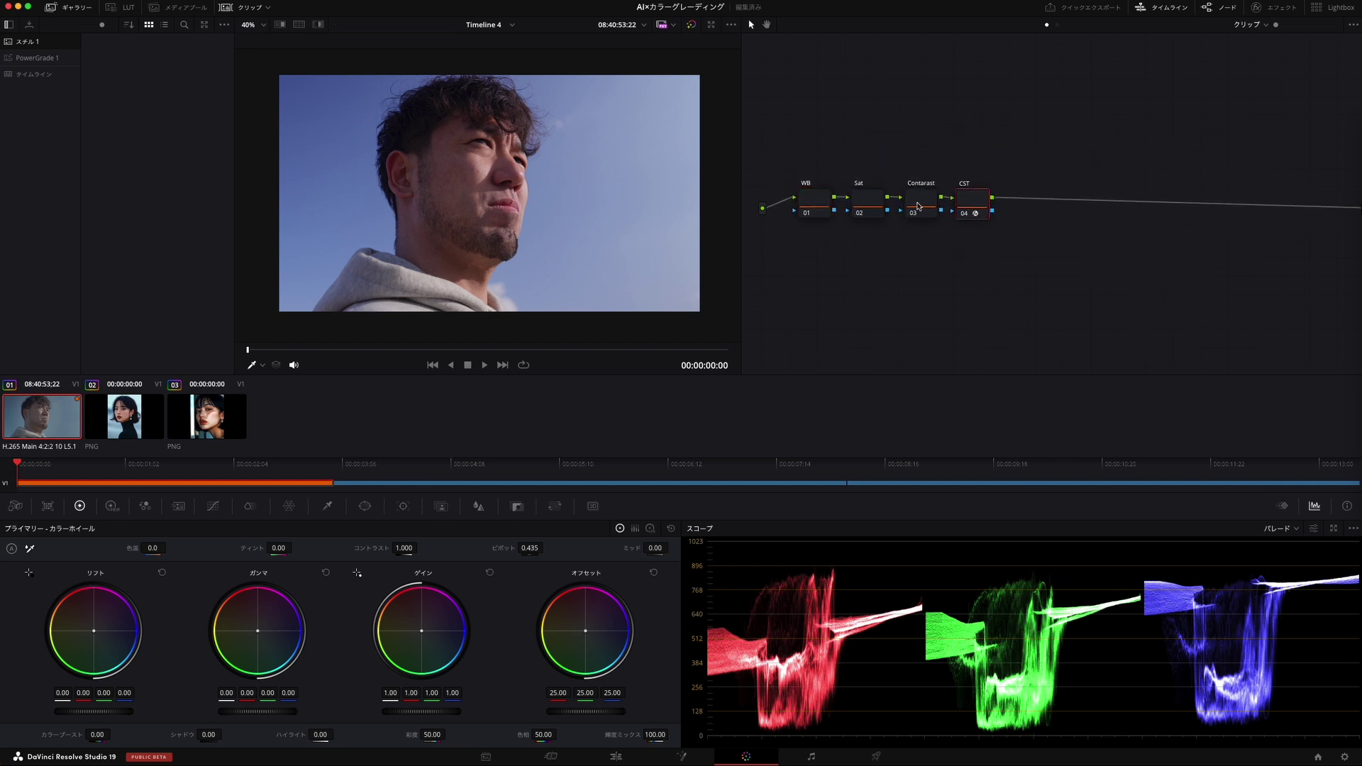
On the Contarast node, set the offset to 34.30, the lift to -0.03 and the gain to 1.11.
click(918, 207)
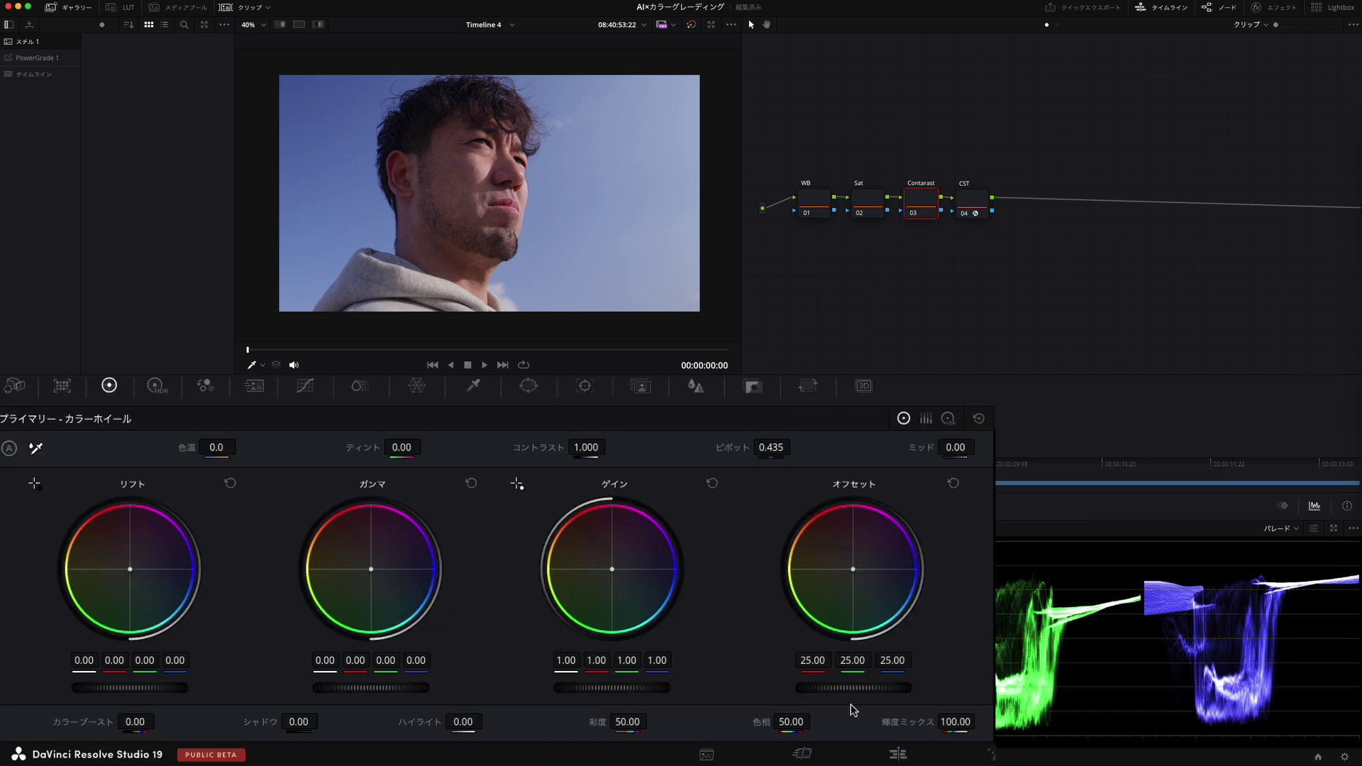
drag(842, 693, 918, 694)
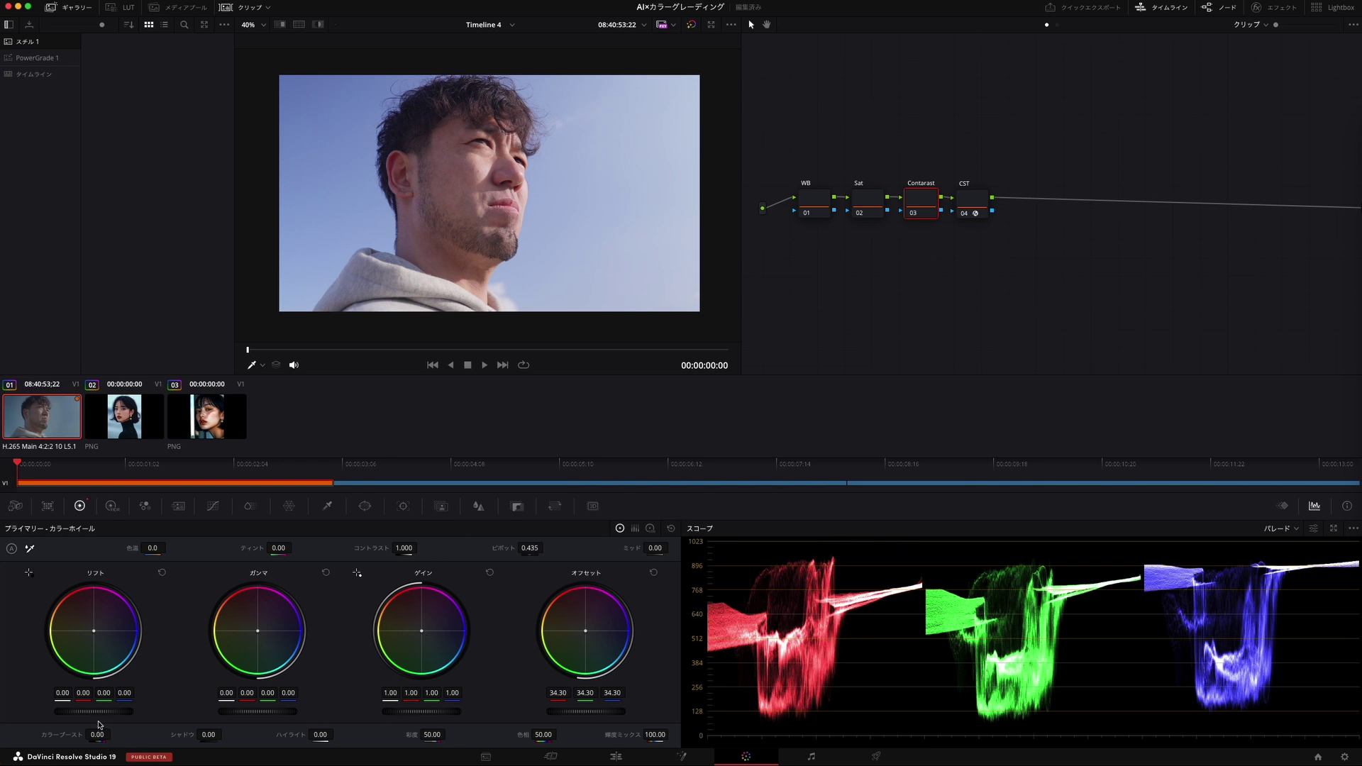
drag(100, 711, 82, 711)
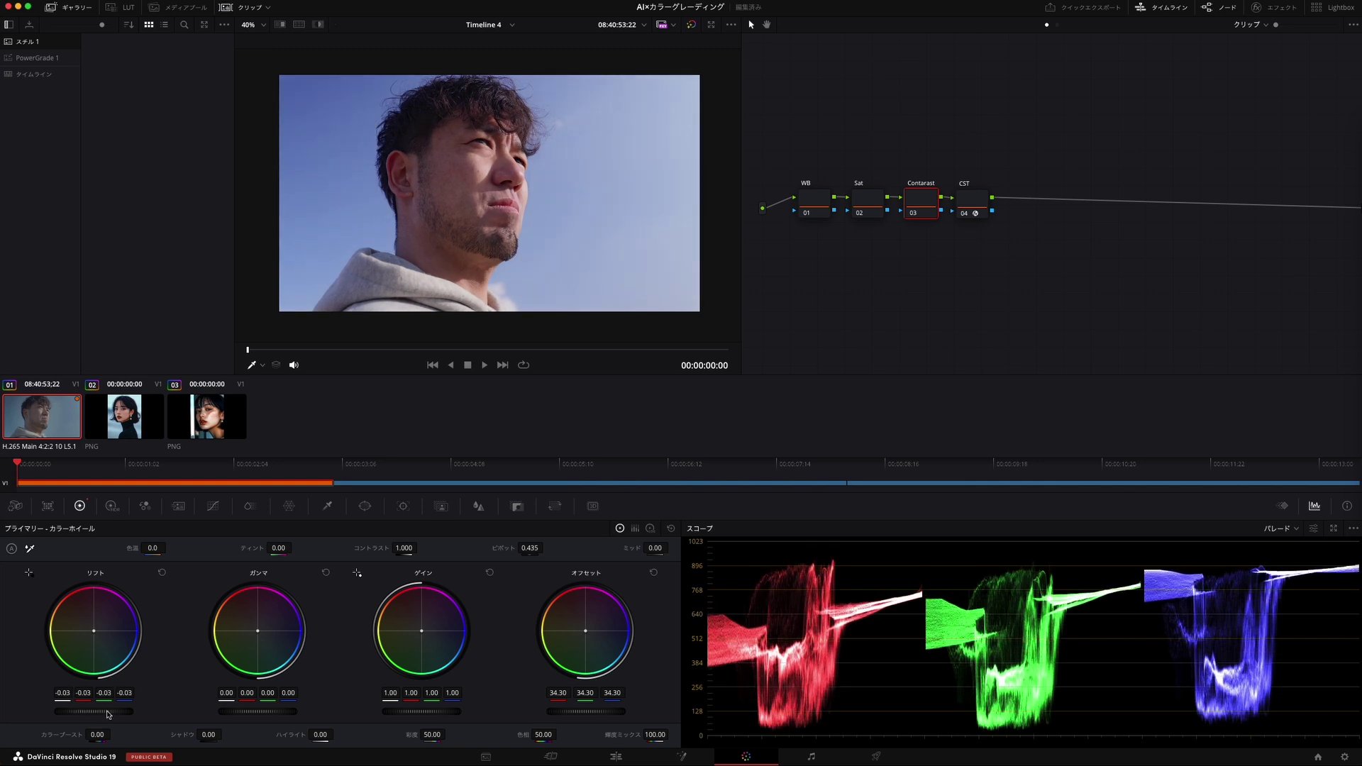
drag(426, 713, 475, 712)
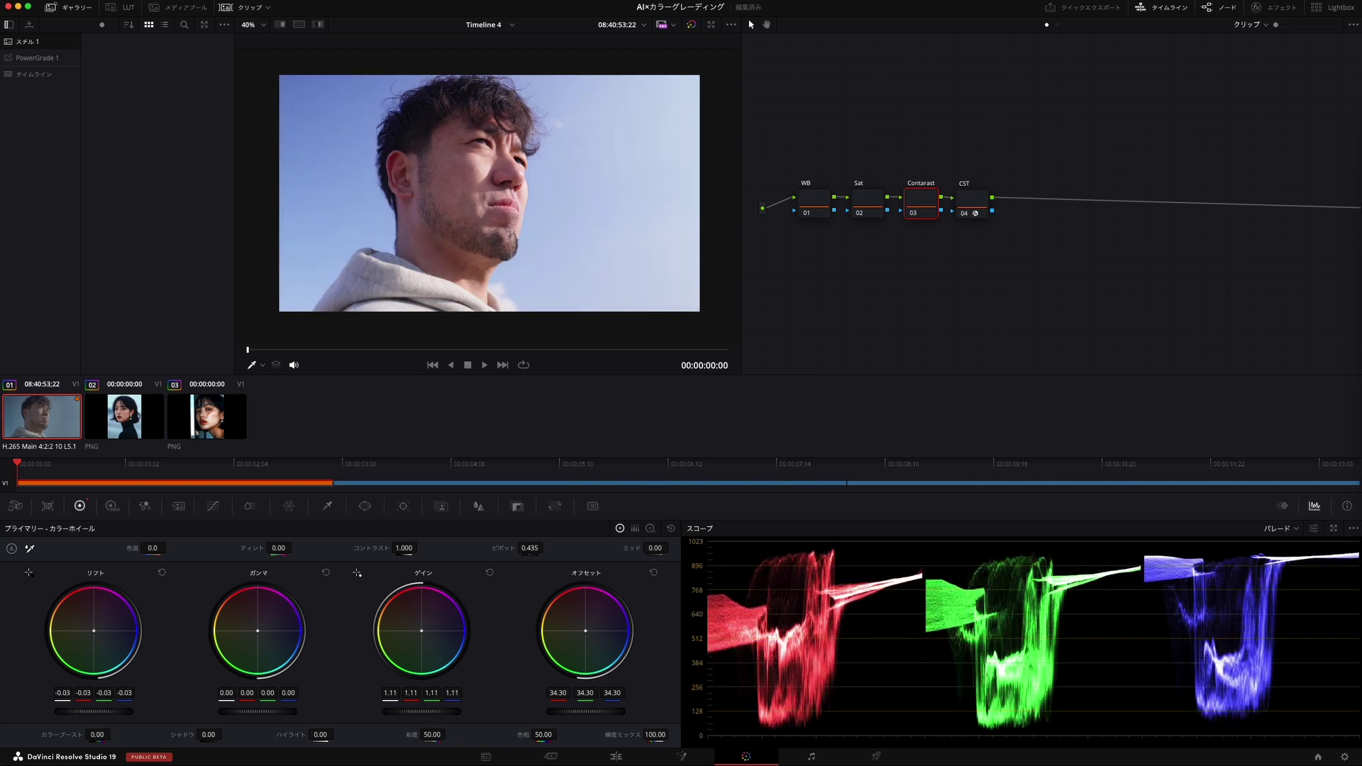
key(shift+semicolon)
On the WB node, set the tint to -8.50 and the color temperature to -50.0.
click(814, 191)
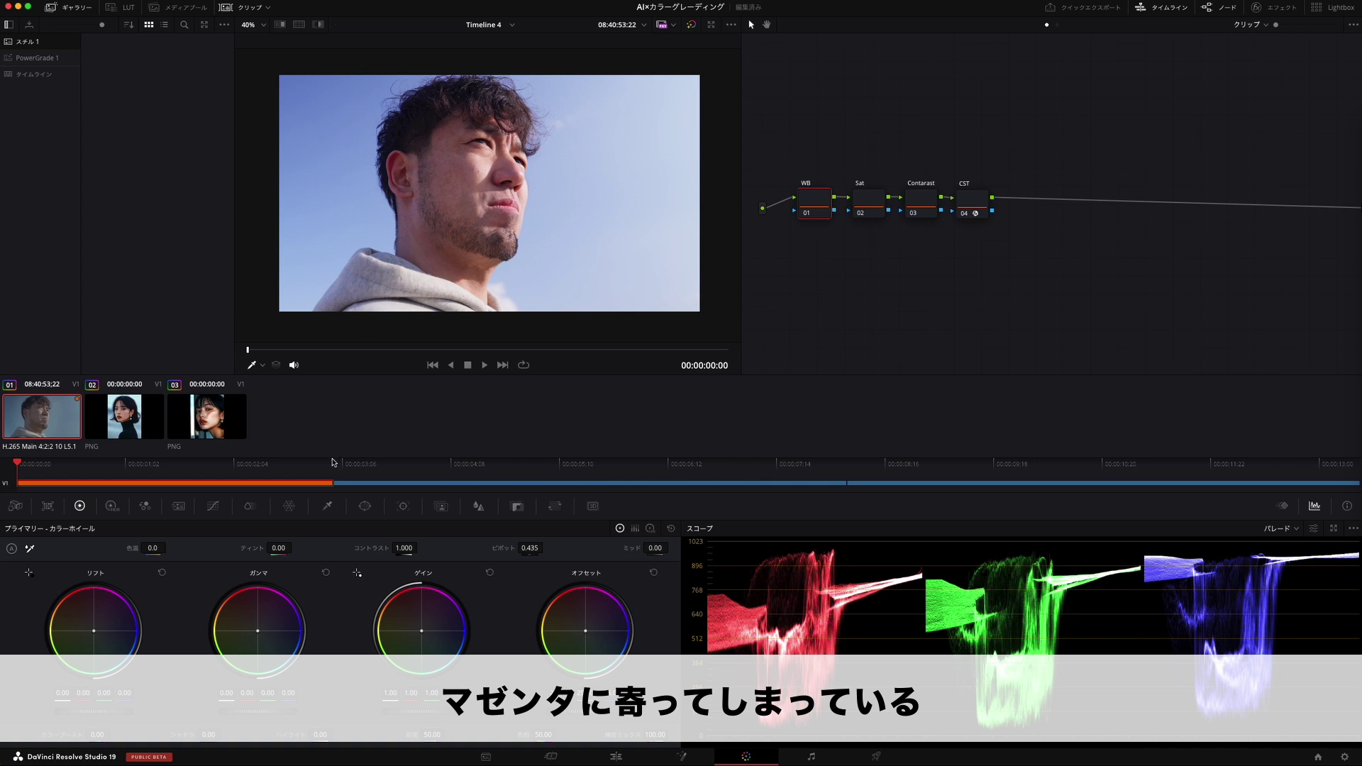
mouse_move(278, 548)
mouse_down()
mouse_move(261, 547)
mouse_move(289, 551)
mouse_up()
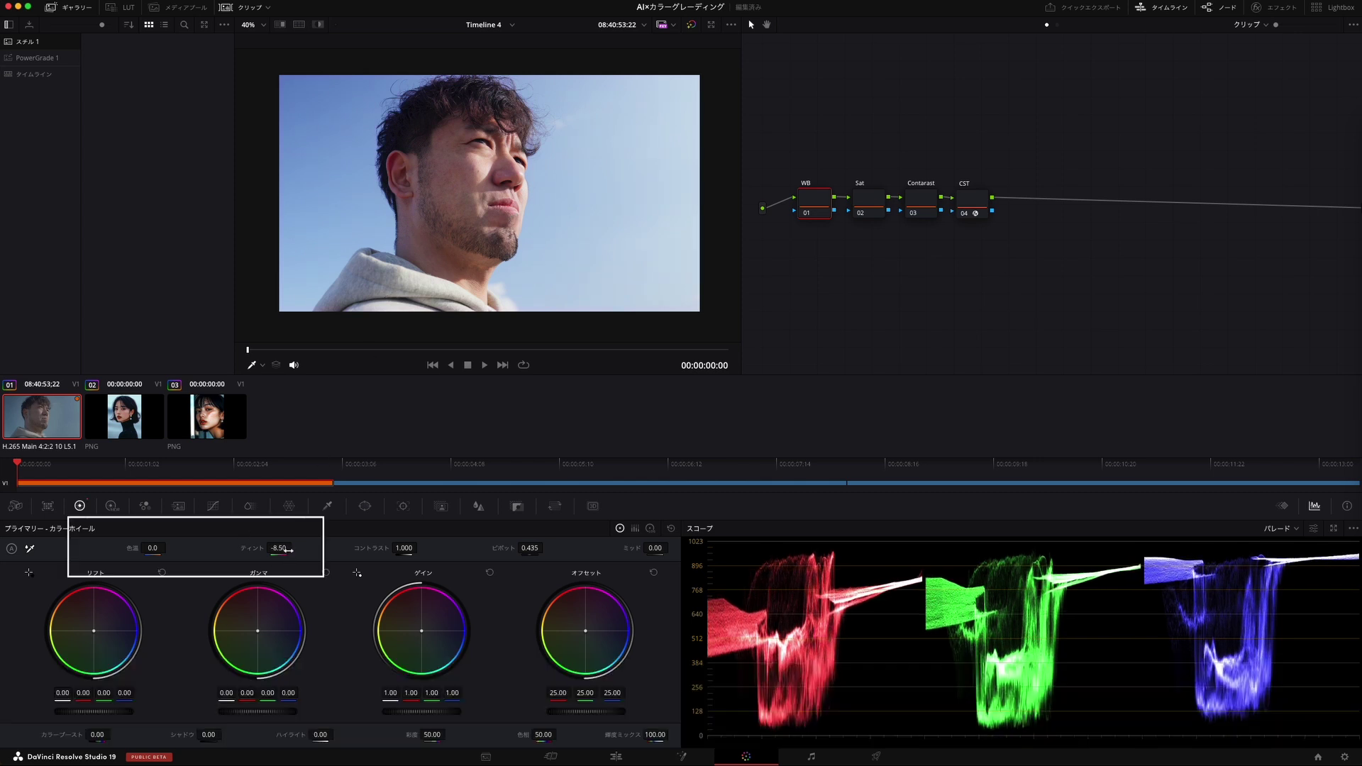
click(161, 556)
text(-60)
key(Return)
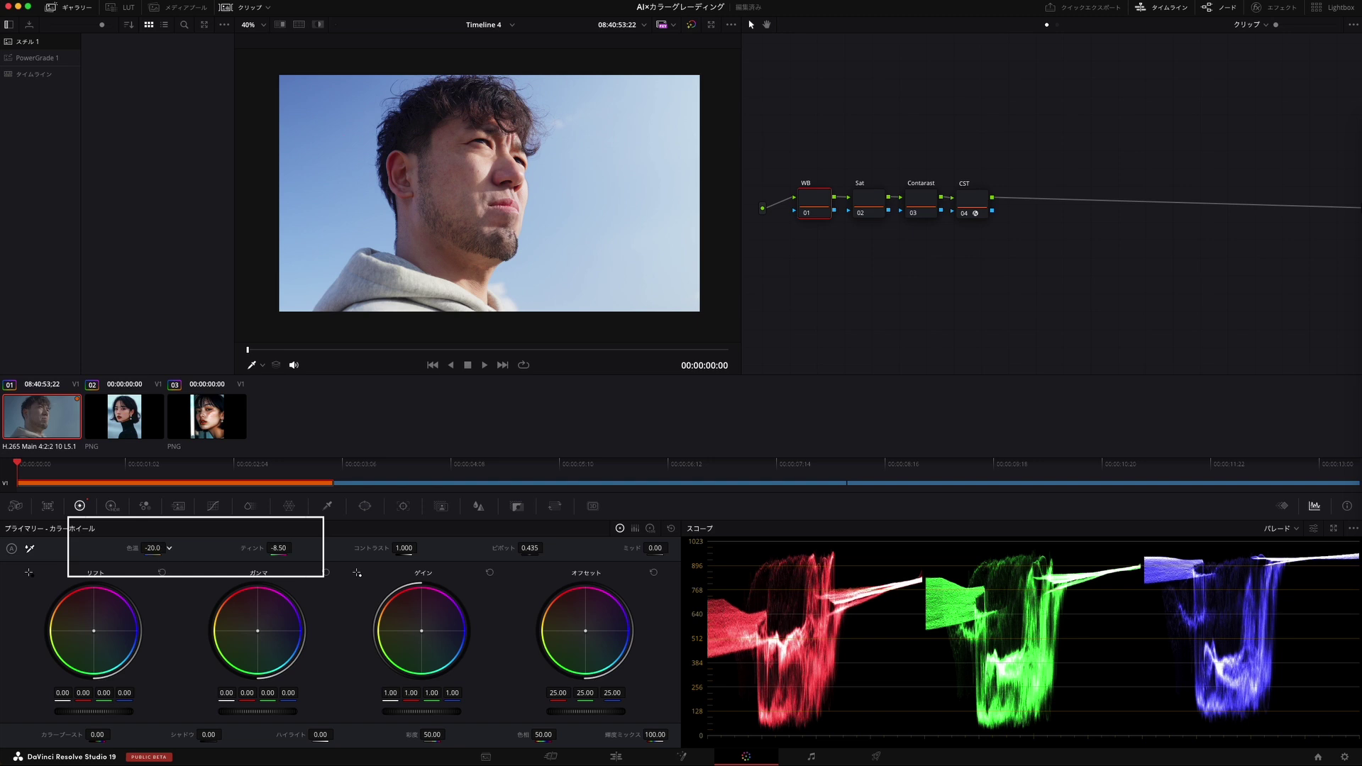
drag(152, 548, 141, 548)
drag(169, 548, 169, 548)
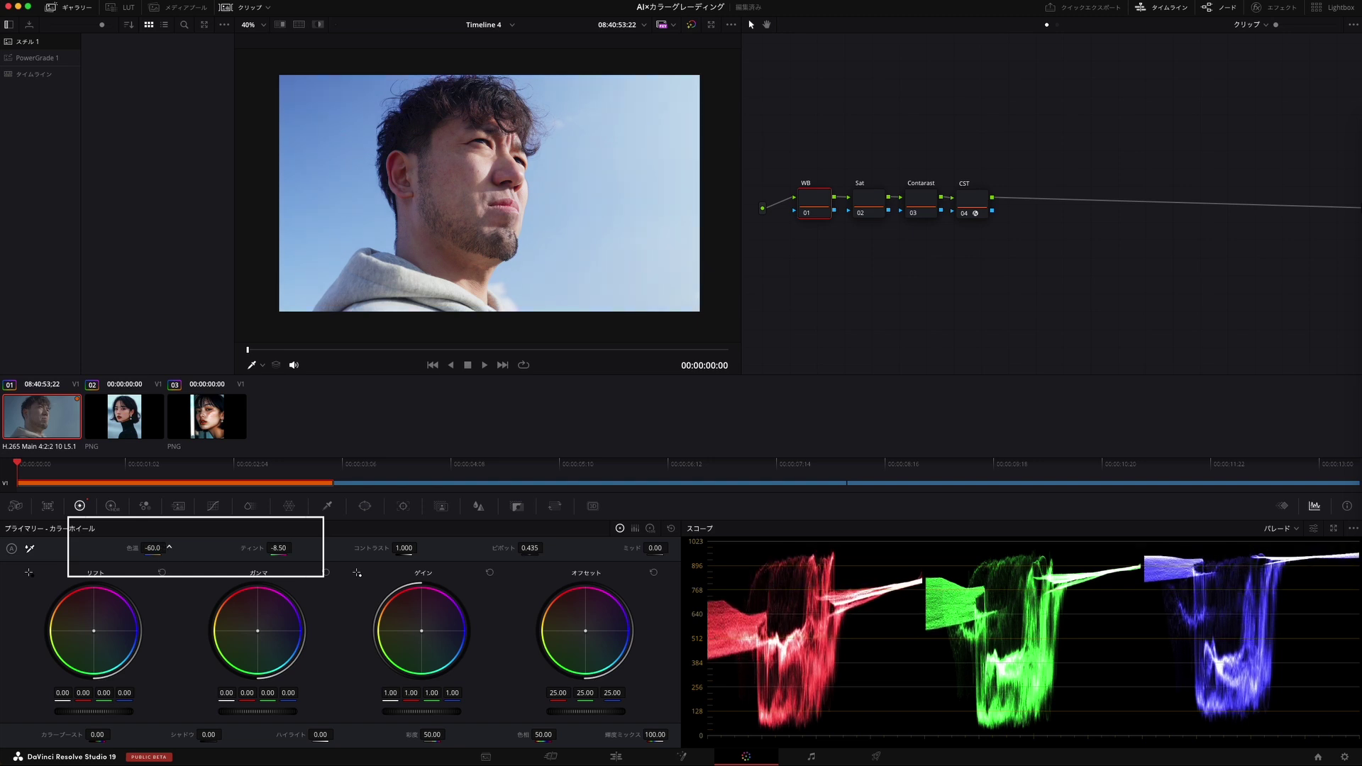
Toggle the WB node to check its effect and select the whole node chain to compare the overall correction.
click(807, 217)
click(806, 217)
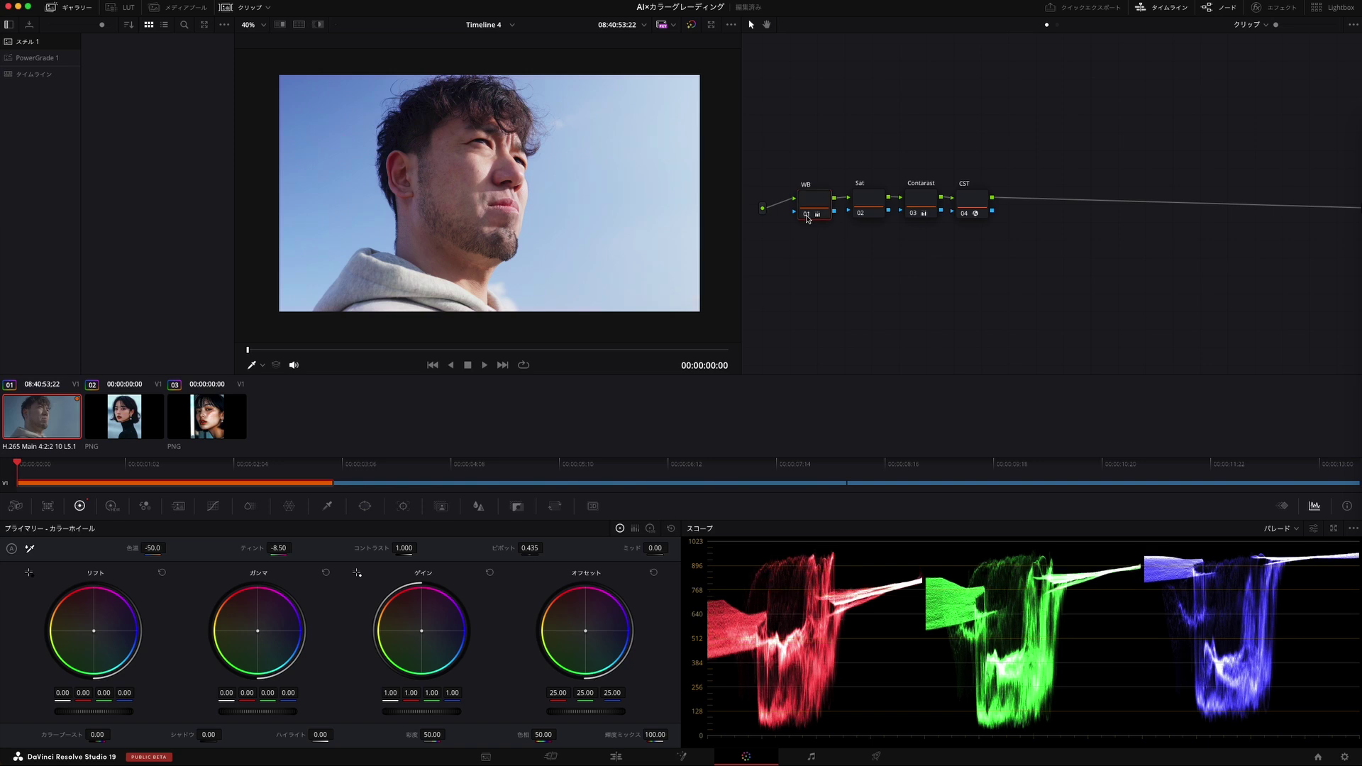
click(981, 206)
drag(986, 227, 794, 118)
click(933, 234)
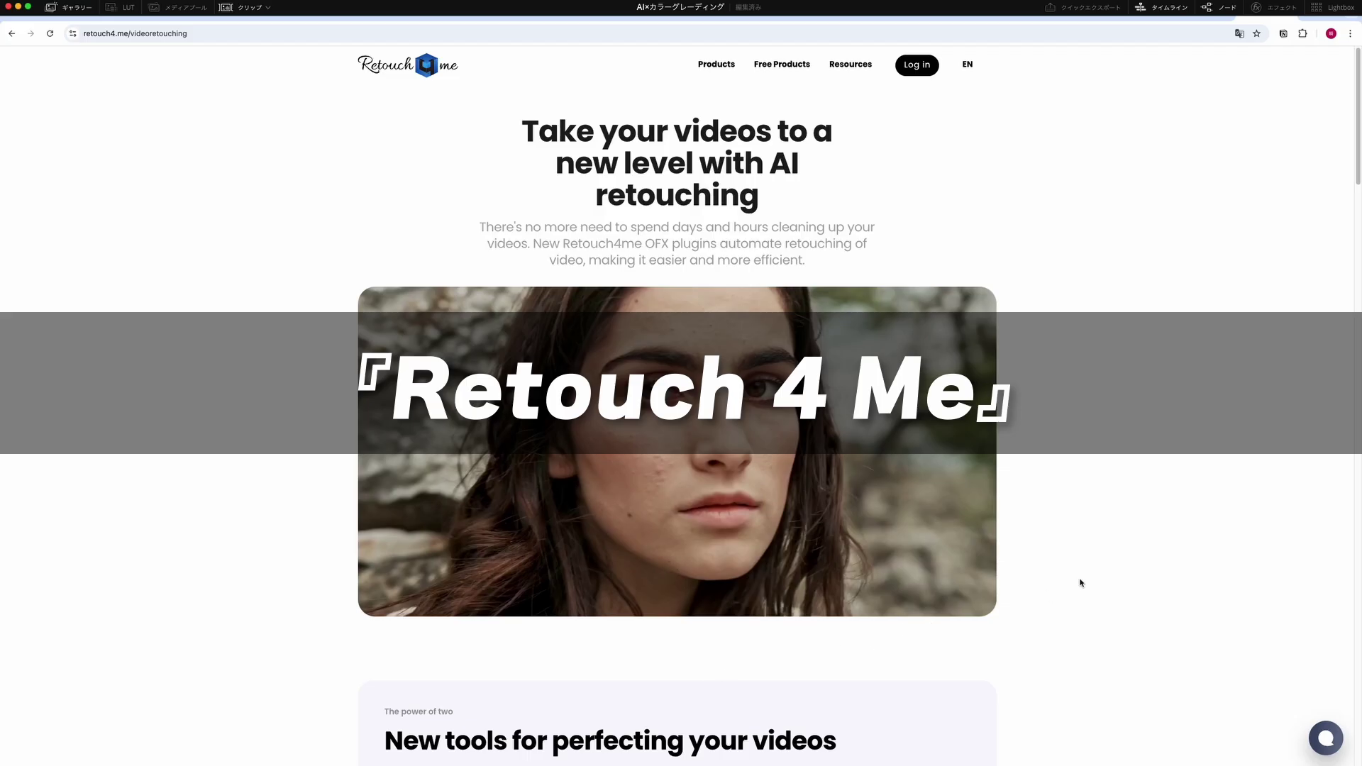
Examine the Retouch4me video retouching web page in the browser, including its use cases and technical requirements.
scroll(1078, 576, down, 10)
scroll(1077, 575, down, 13)
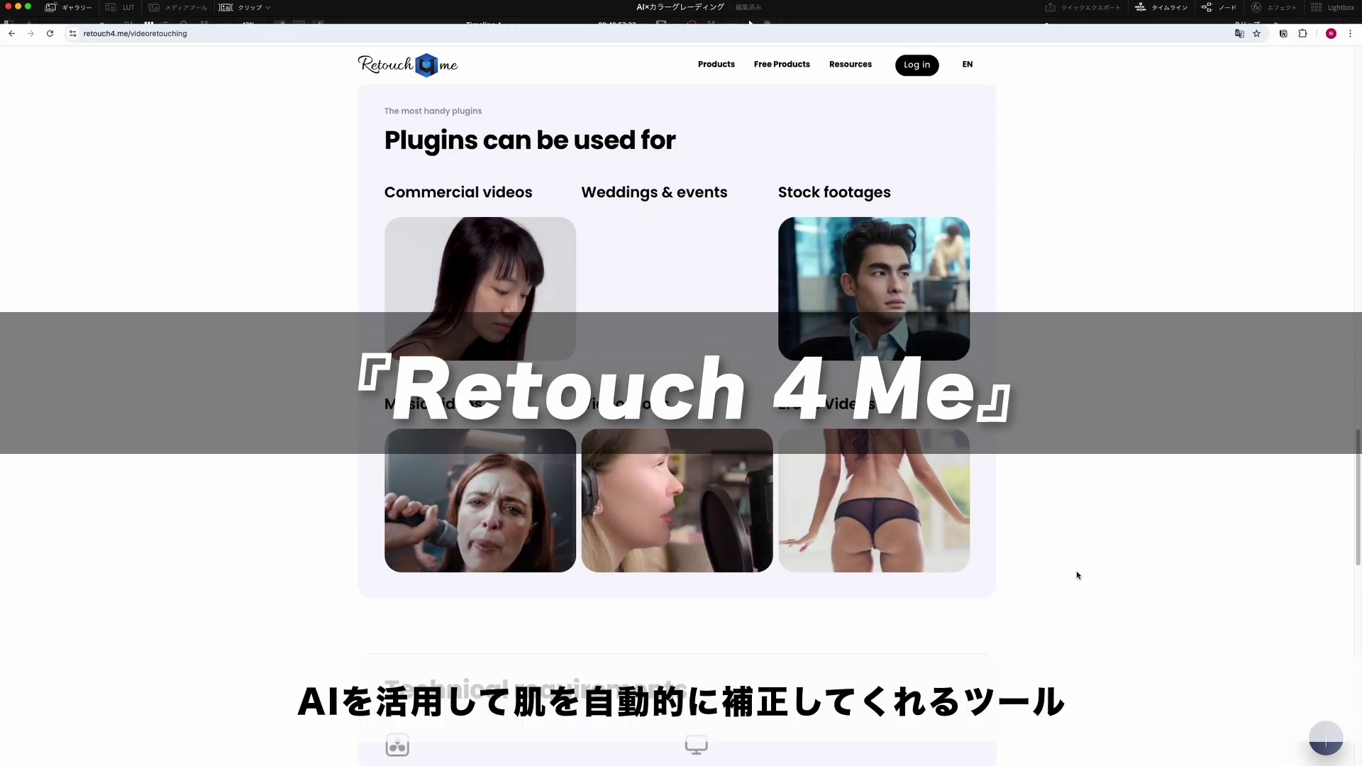
scroll(1076, 576, down, 9)
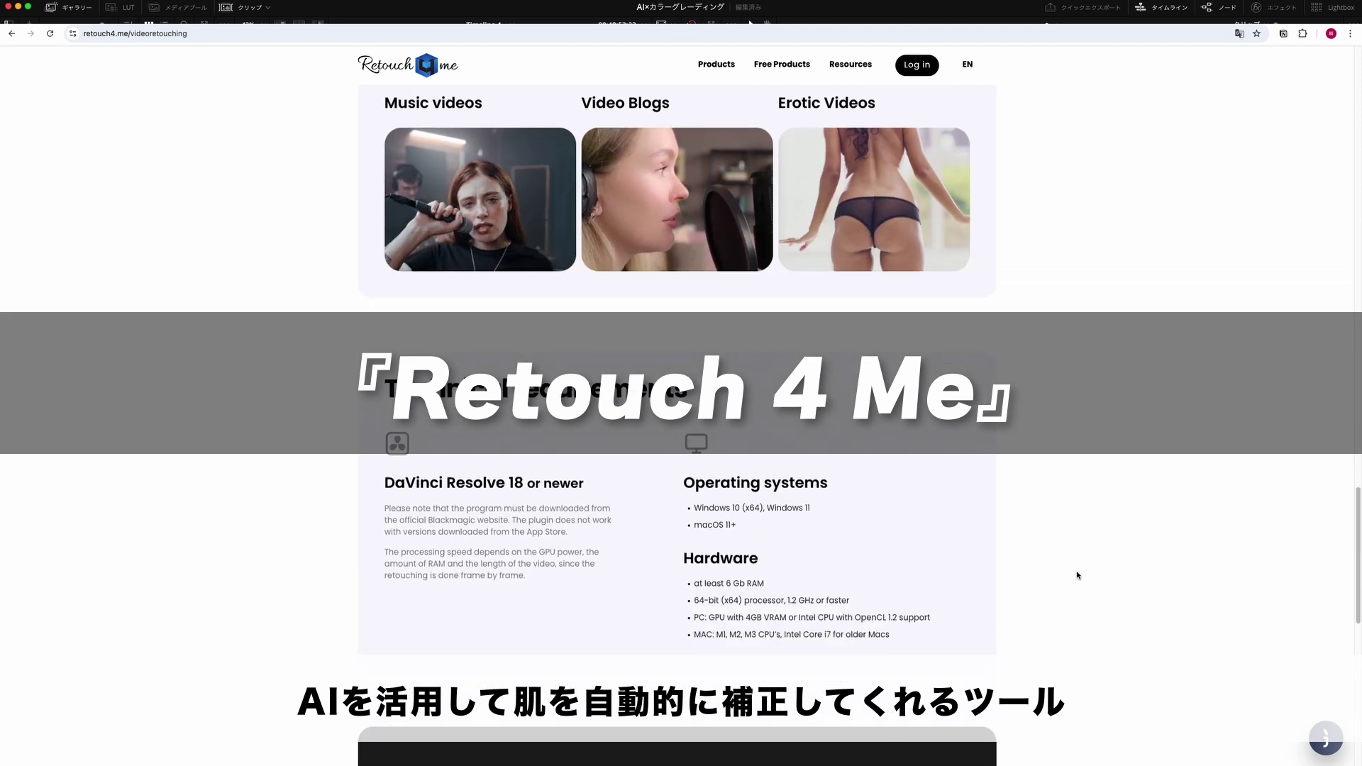
scroll(1077, 576, up, 20)
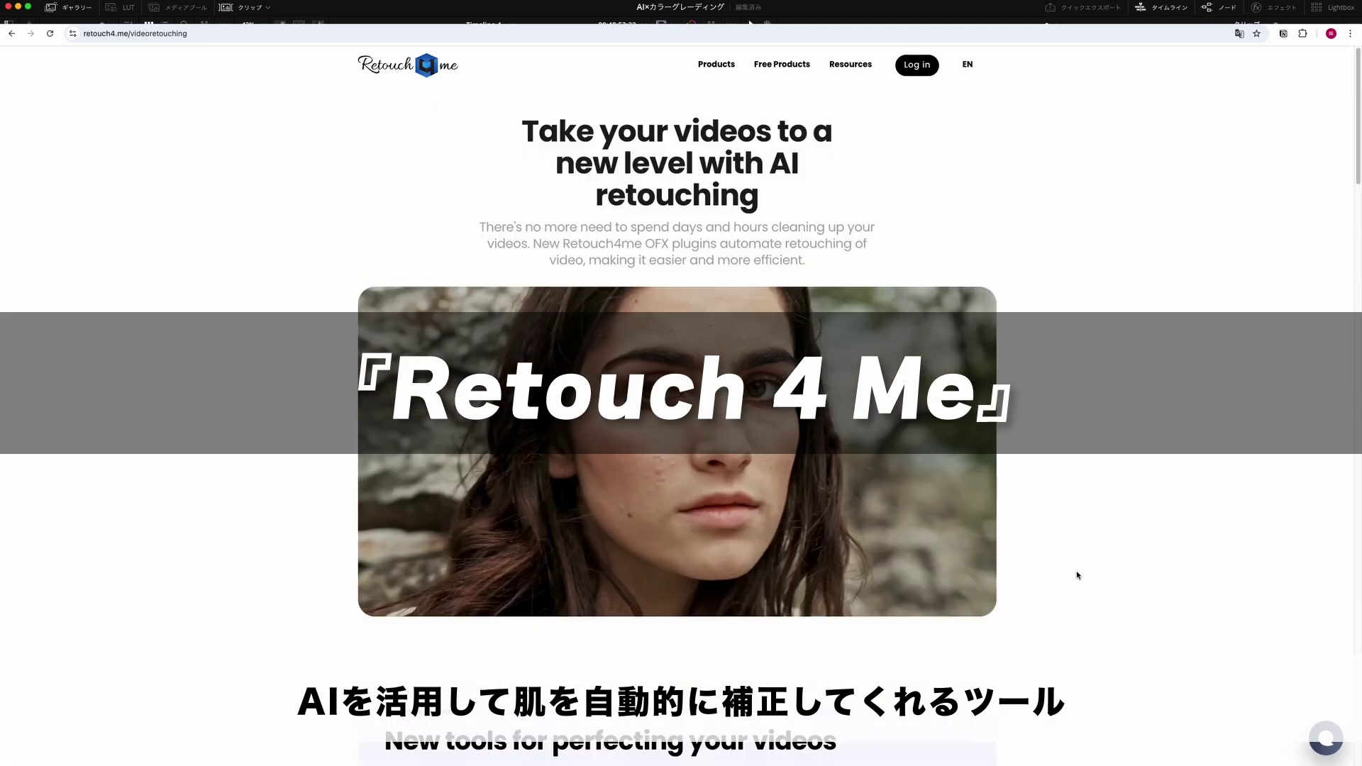
scroll(1077, 575, down, 5)
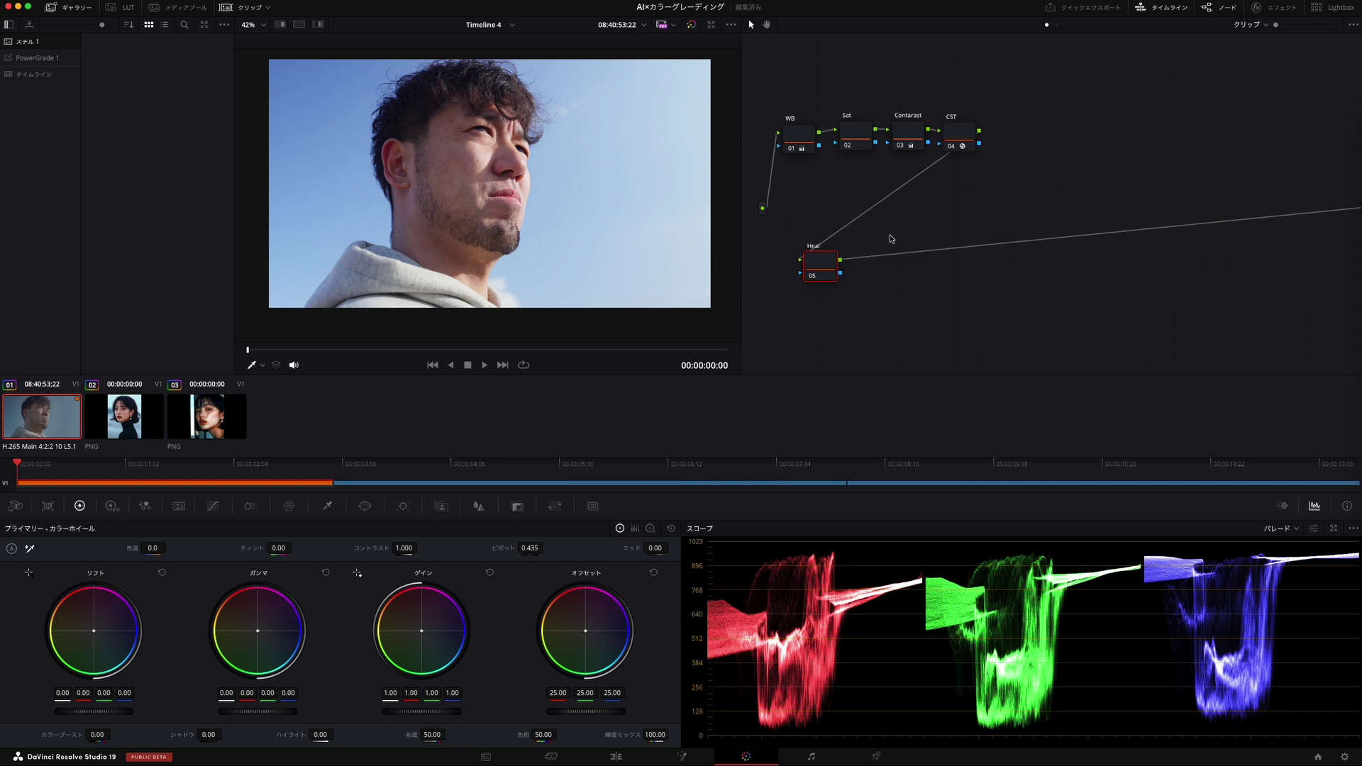
Find the Retouch4me Heal OFX plug-in in the effects library and apply it to the Heal node.
drag(824, 268, 817, 270)
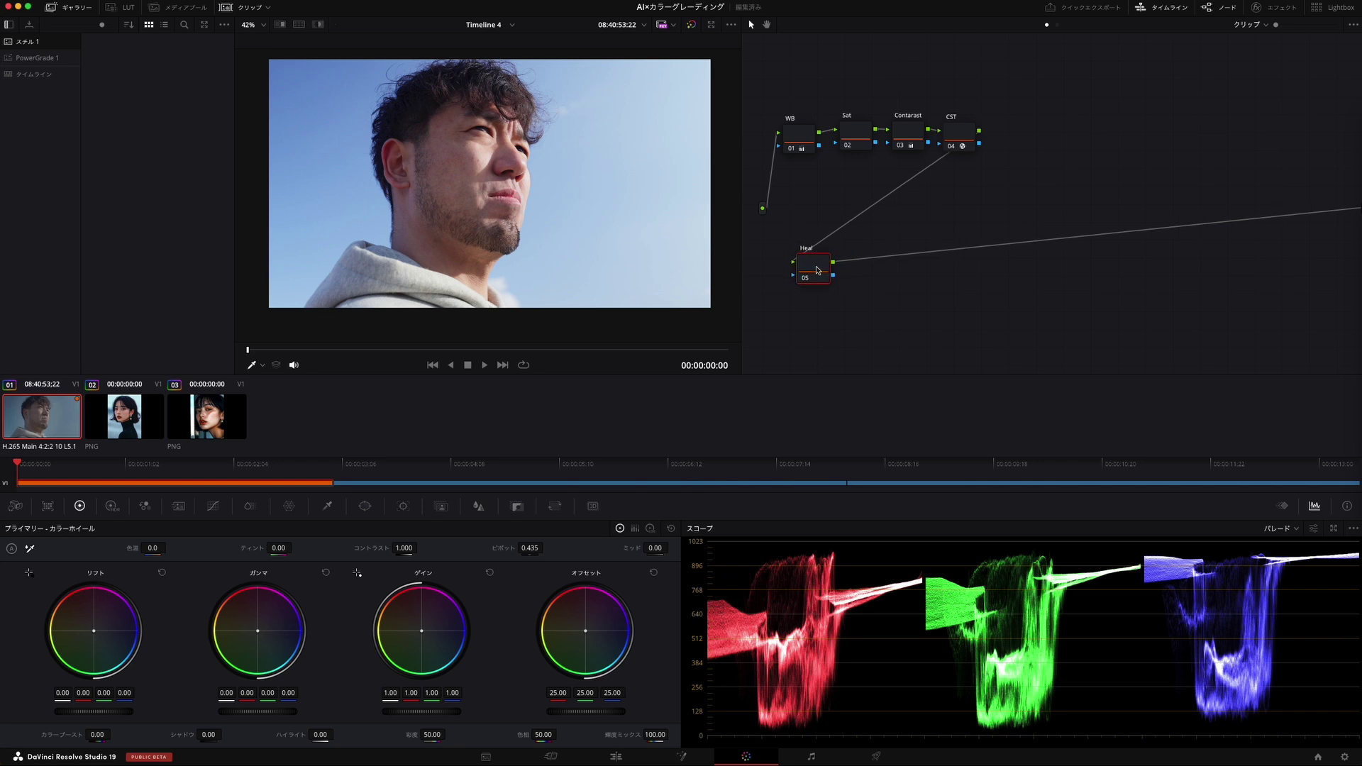
click(1273, 7)
click(1342, 68)
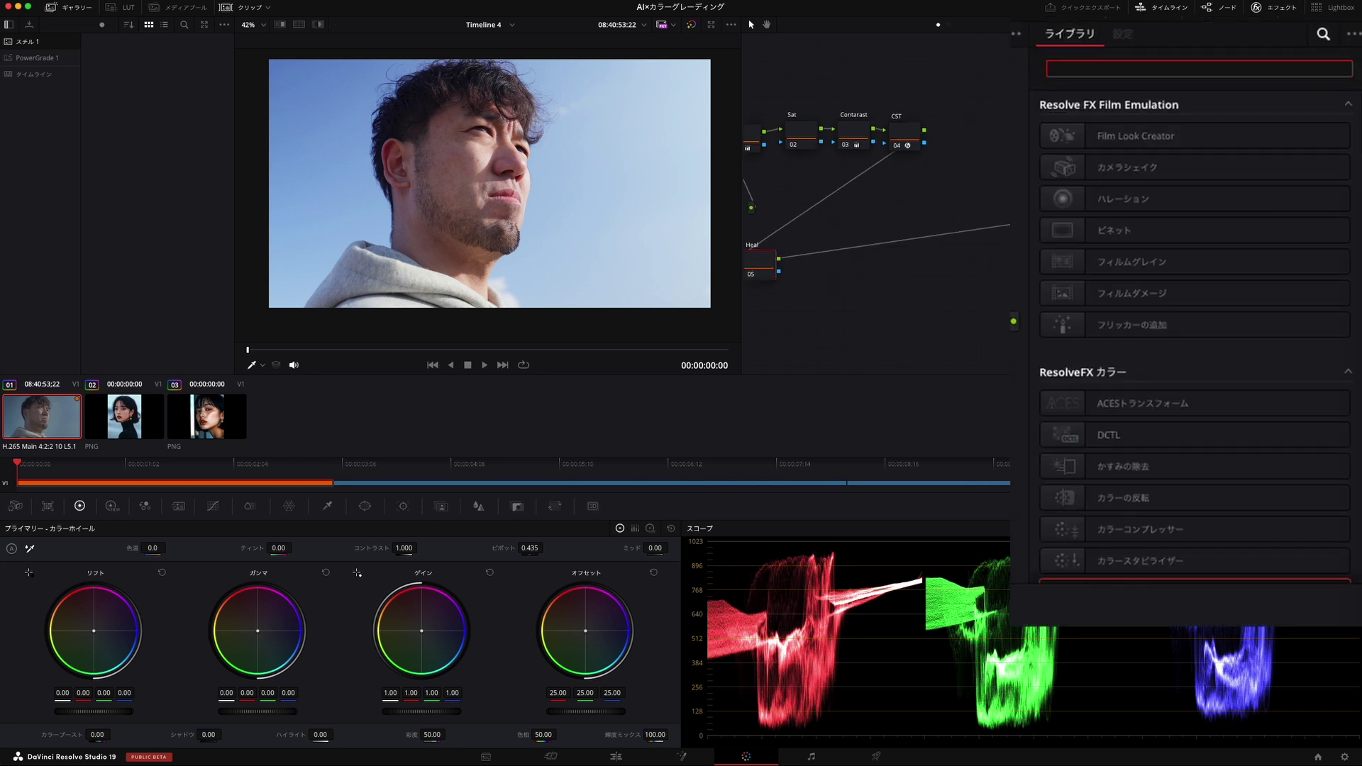
scroll(1359, 399, down, 10)
scroll(1323, 584, down, 5)
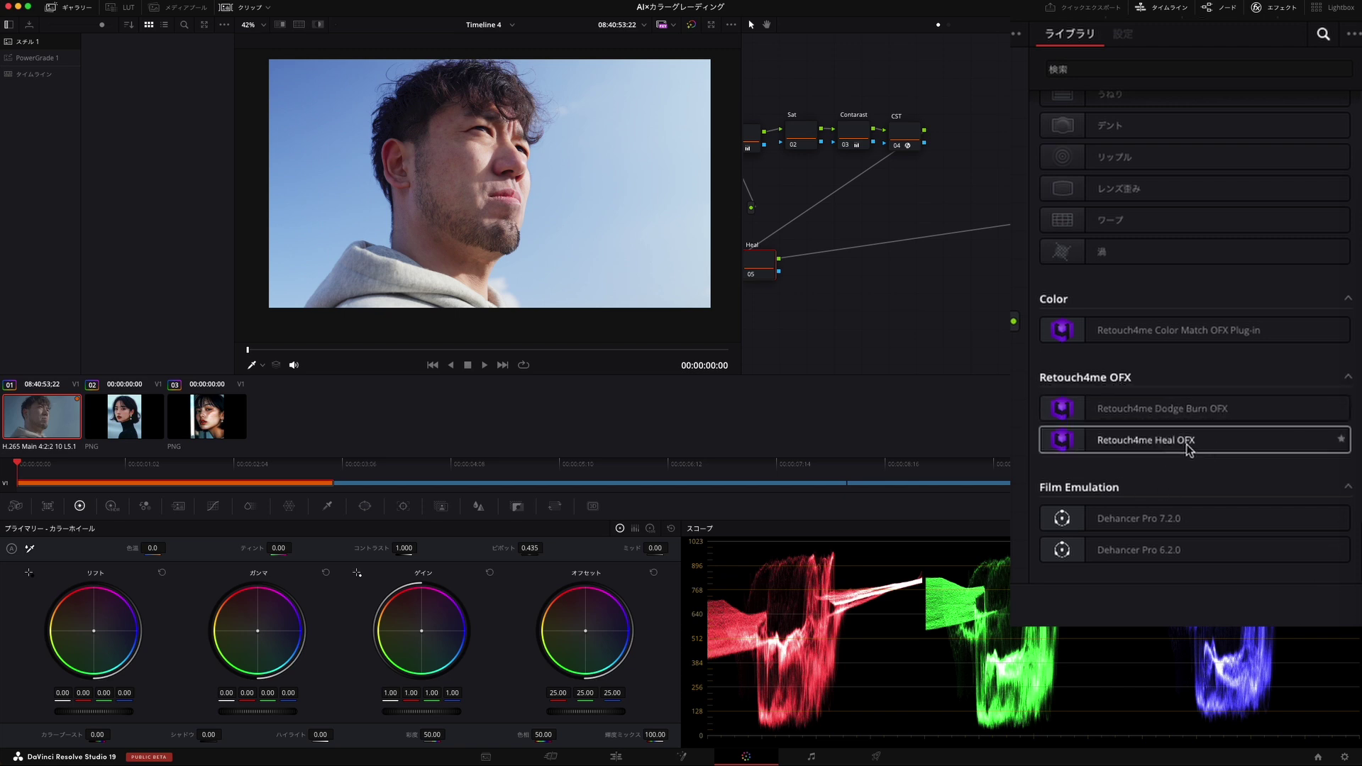
mouse_move(1189, 444)
mouse_down()
mouse_move(975, 281)
mouse_move(761, 268)
mouse_up()
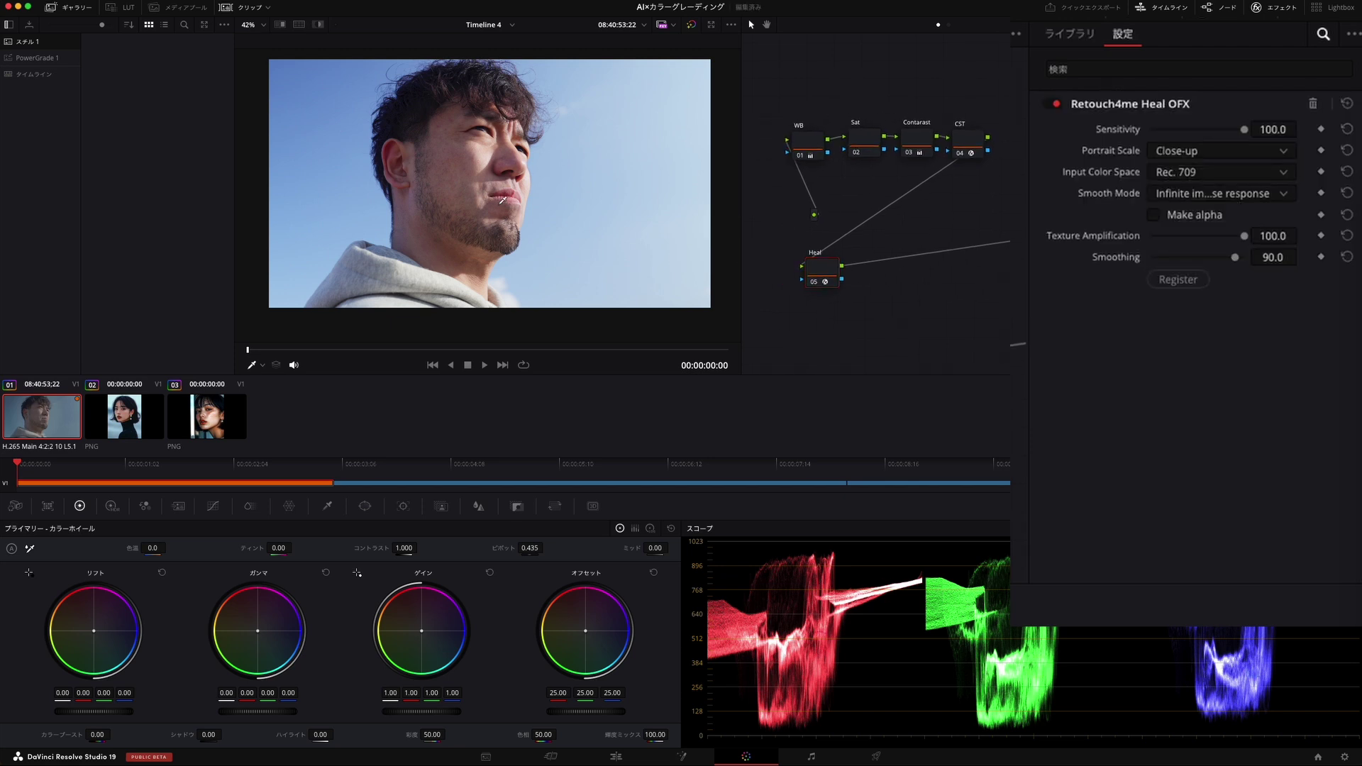
Inspect the man's face up close in the viewer to judge the skin retouching at the current Sensitivity.
scroll(461, 190, up, 2)
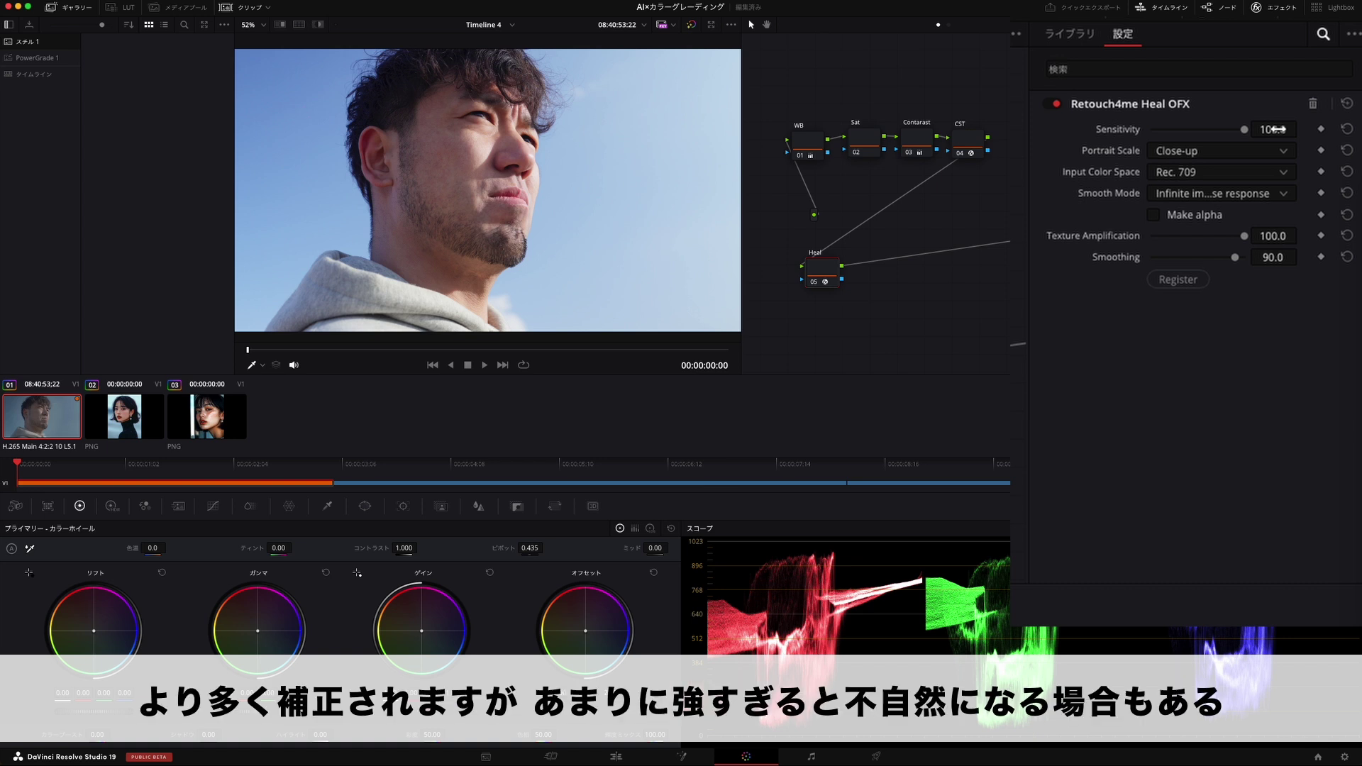
scroll(564, 213, up, 5)
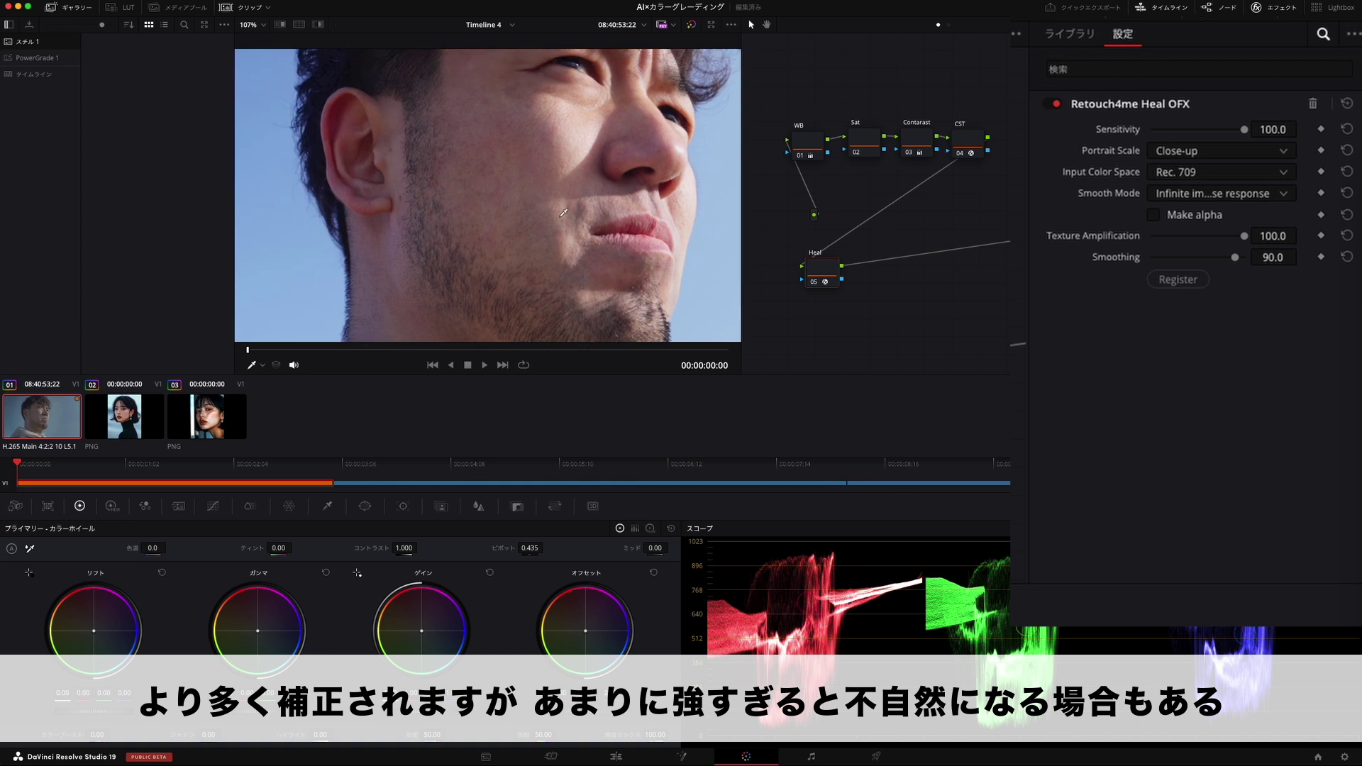
scroll(564, 213, down, 2)
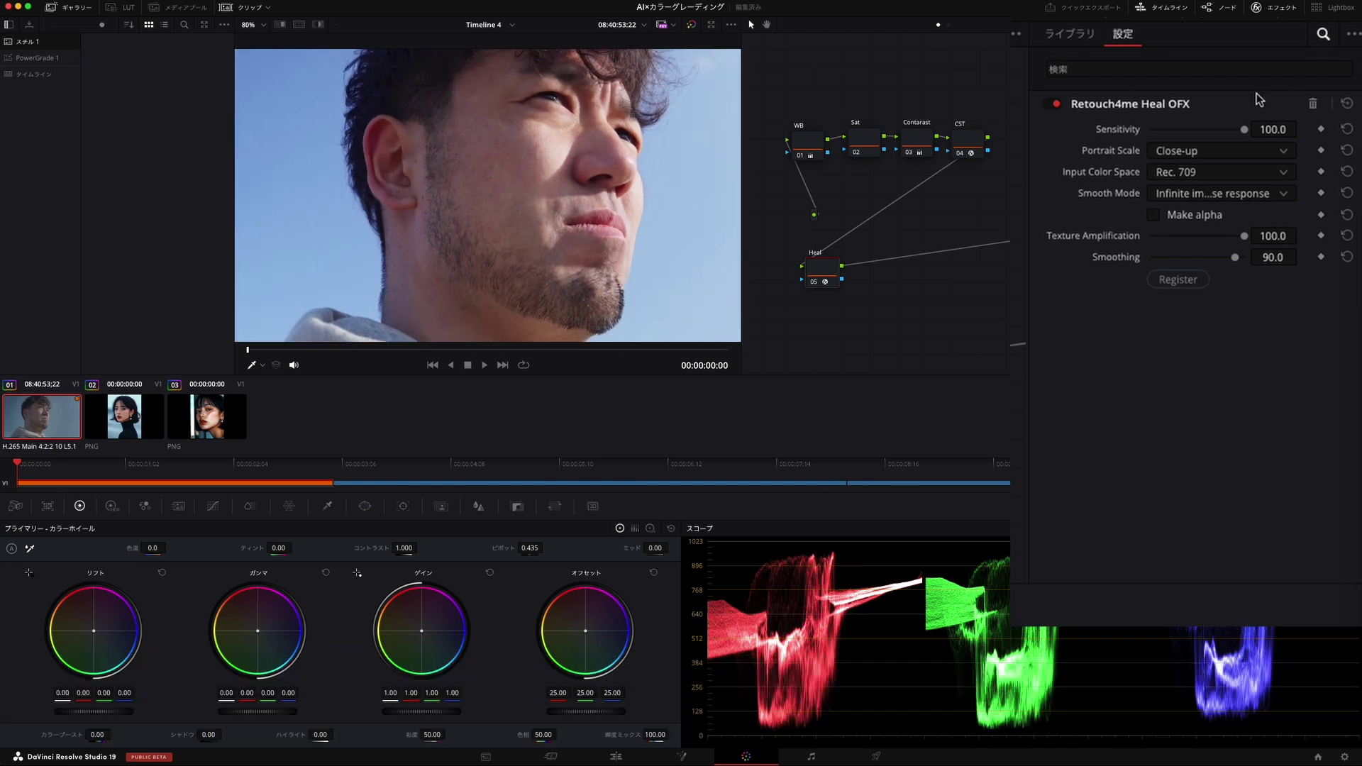
scroll(570, 122, up, 2)
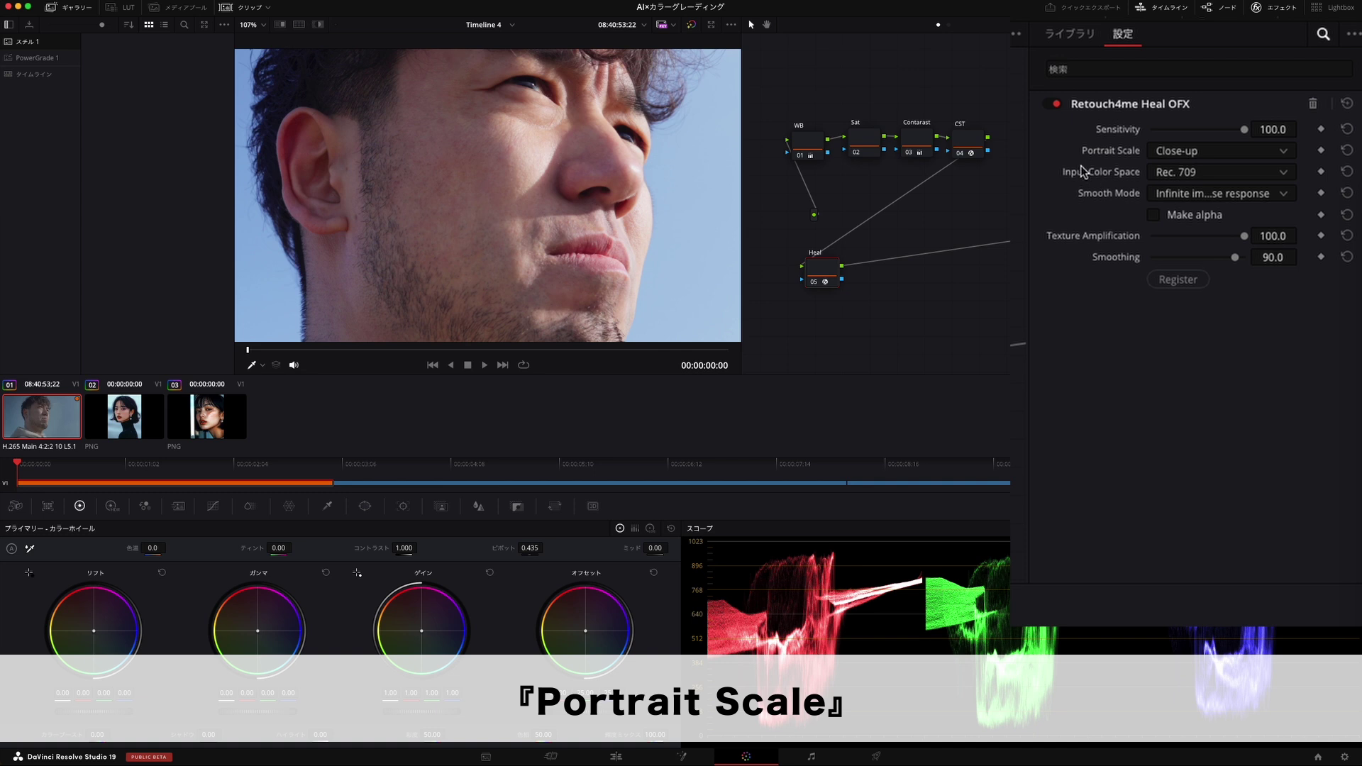
Review the Portrait Scale options of the Heal plug-in against close and wide framings of the portrait, keeping Close-up.
click(1215, 151)
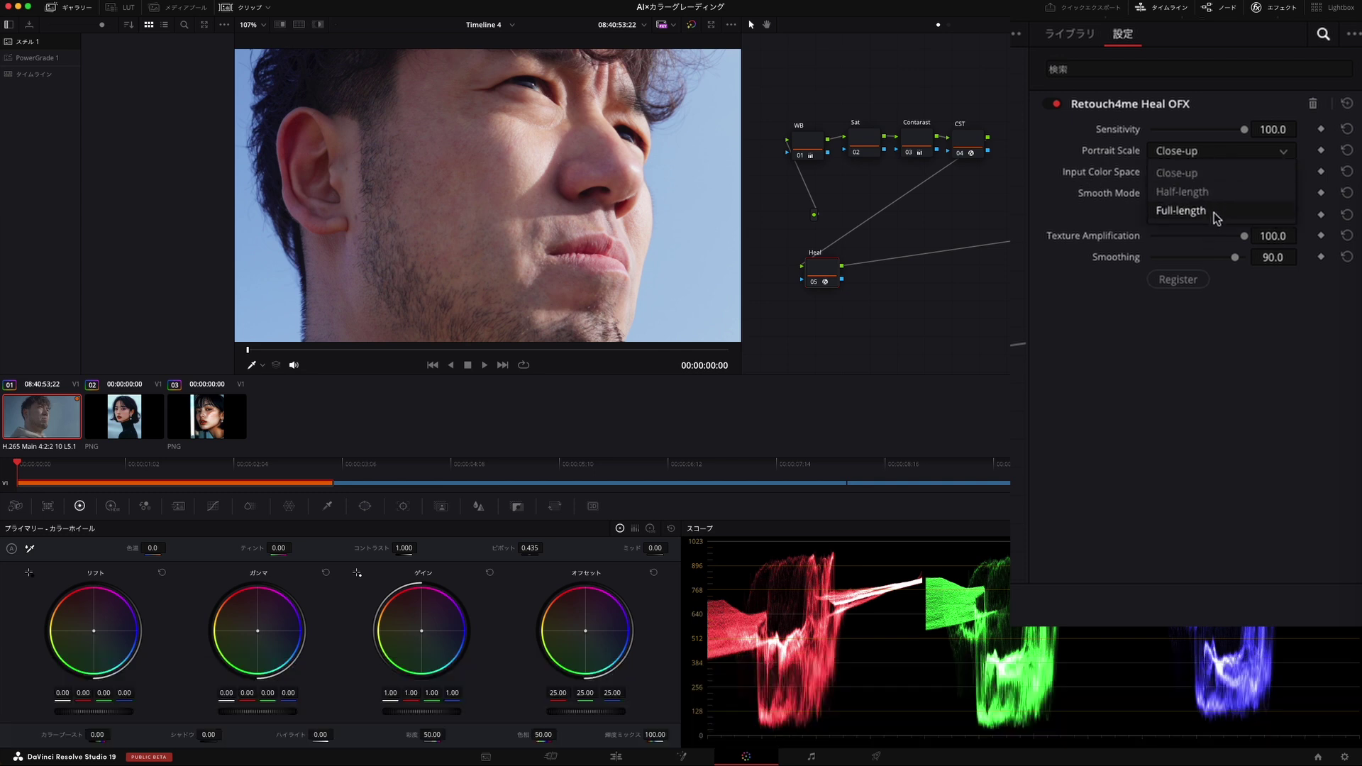
click(620, 206)
scroll(619, 206, down, 3)
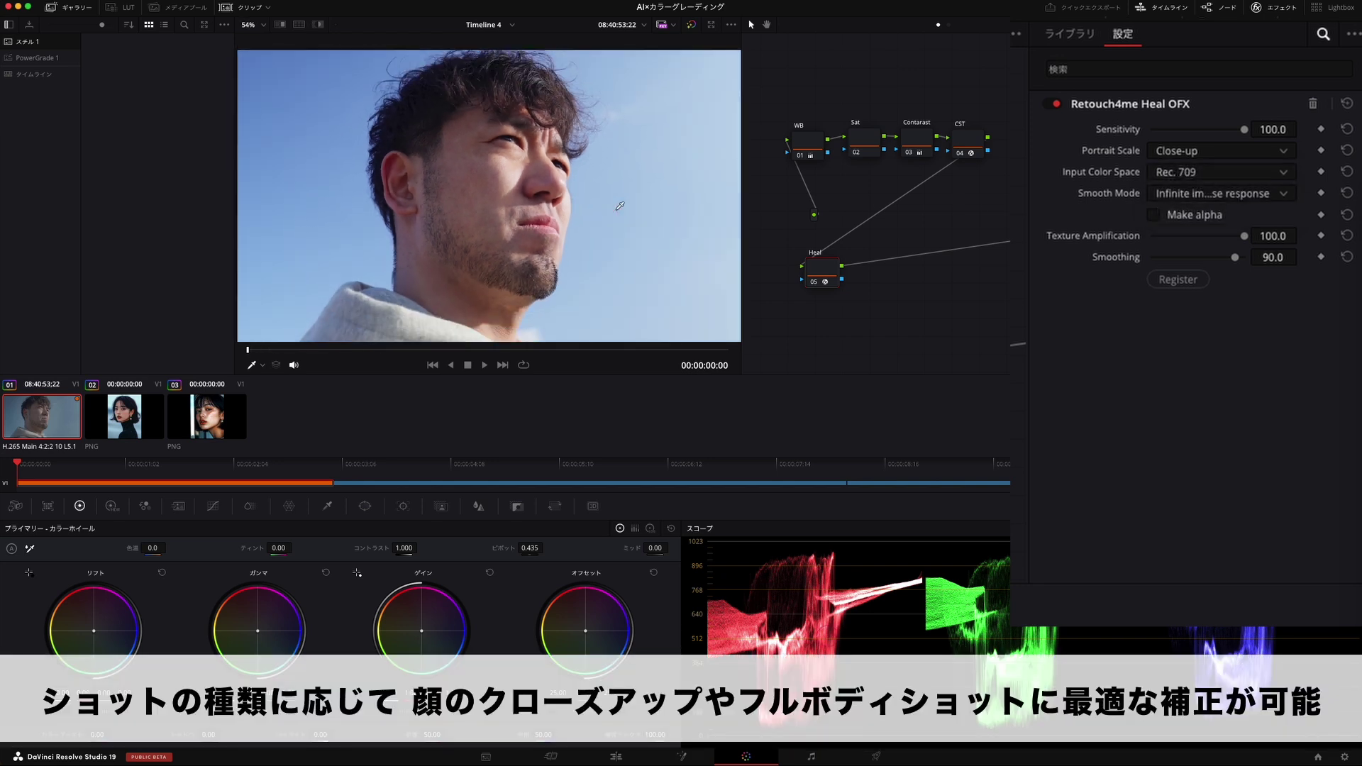
scroll(610, 203, down, 2)
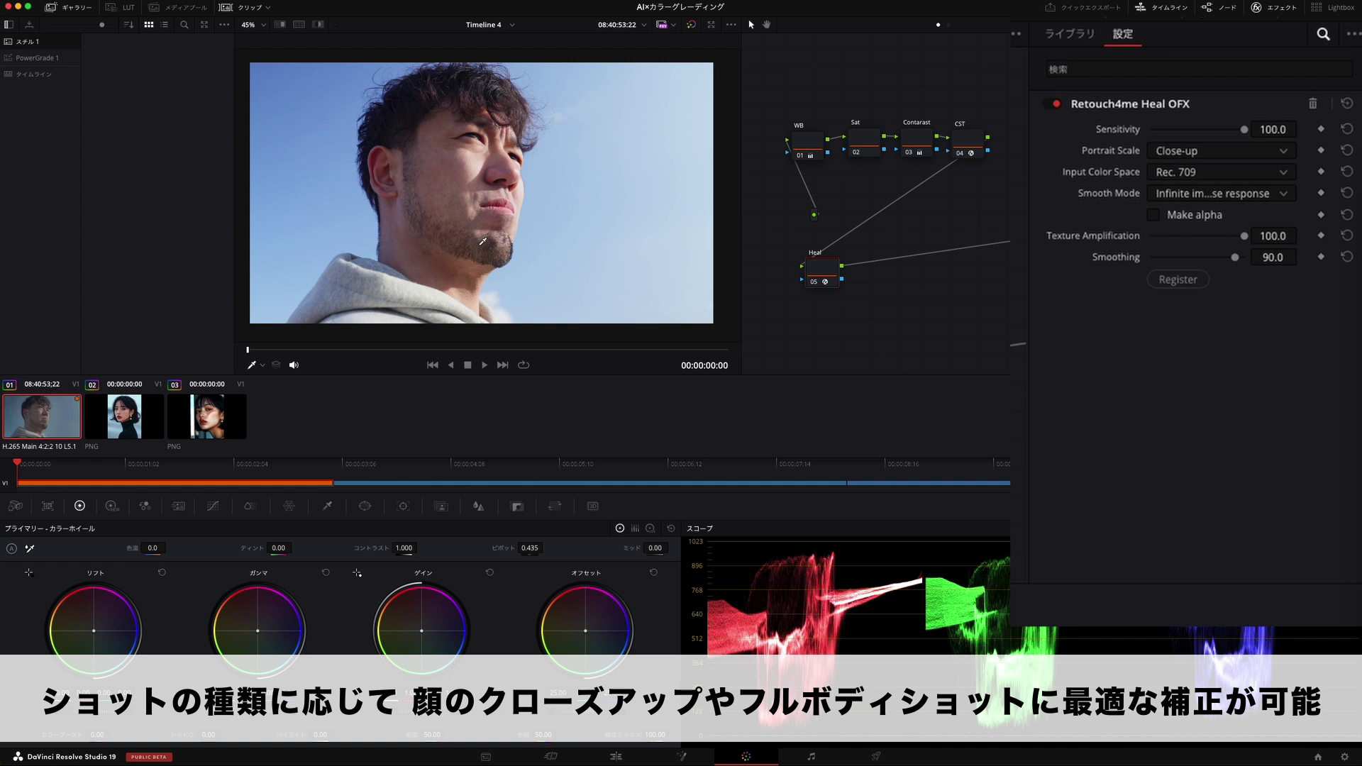
scroll(625, 204, down, 1)
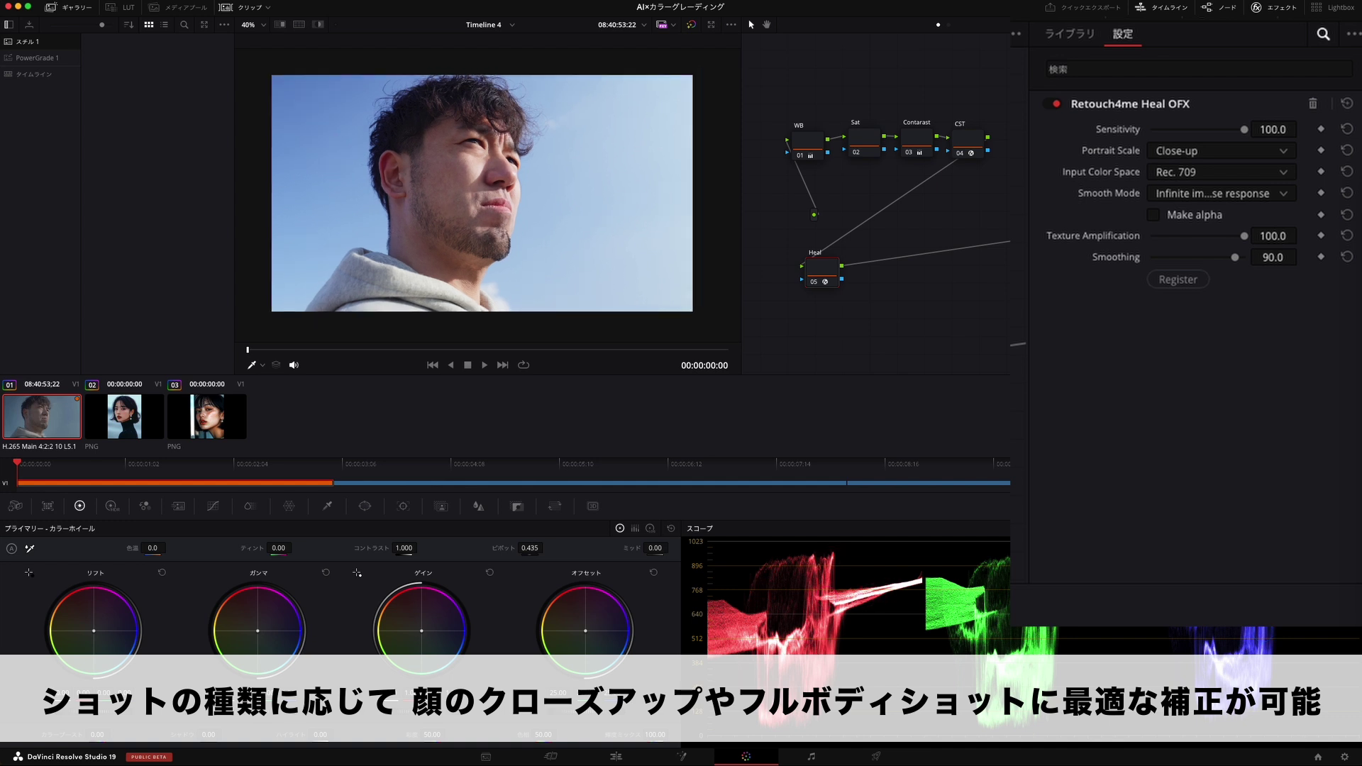
click(1190, 150)
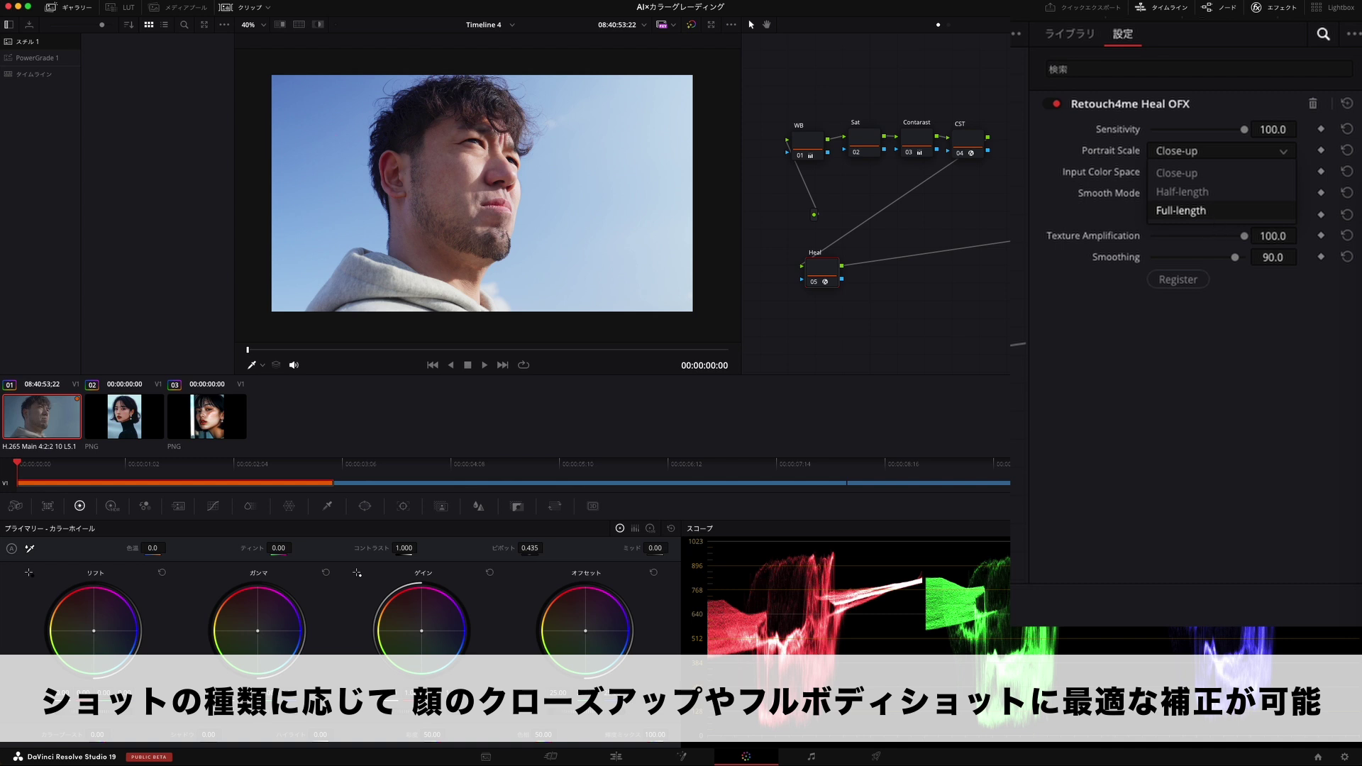
click(1041, 557)
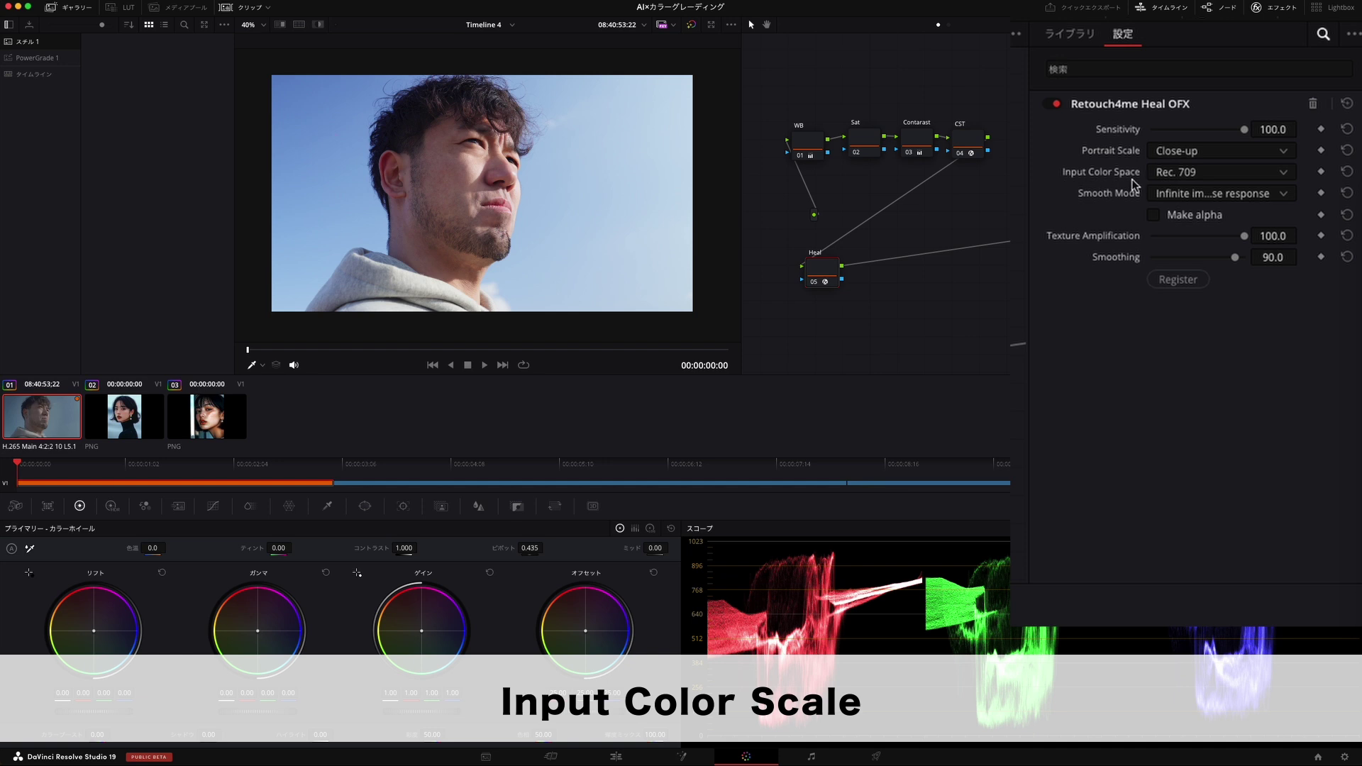
Review the Input Color Space options, keeping Rec. 709, check the CST node ahead of the retouch, and reselect the Heal node.
click(1187, 180)
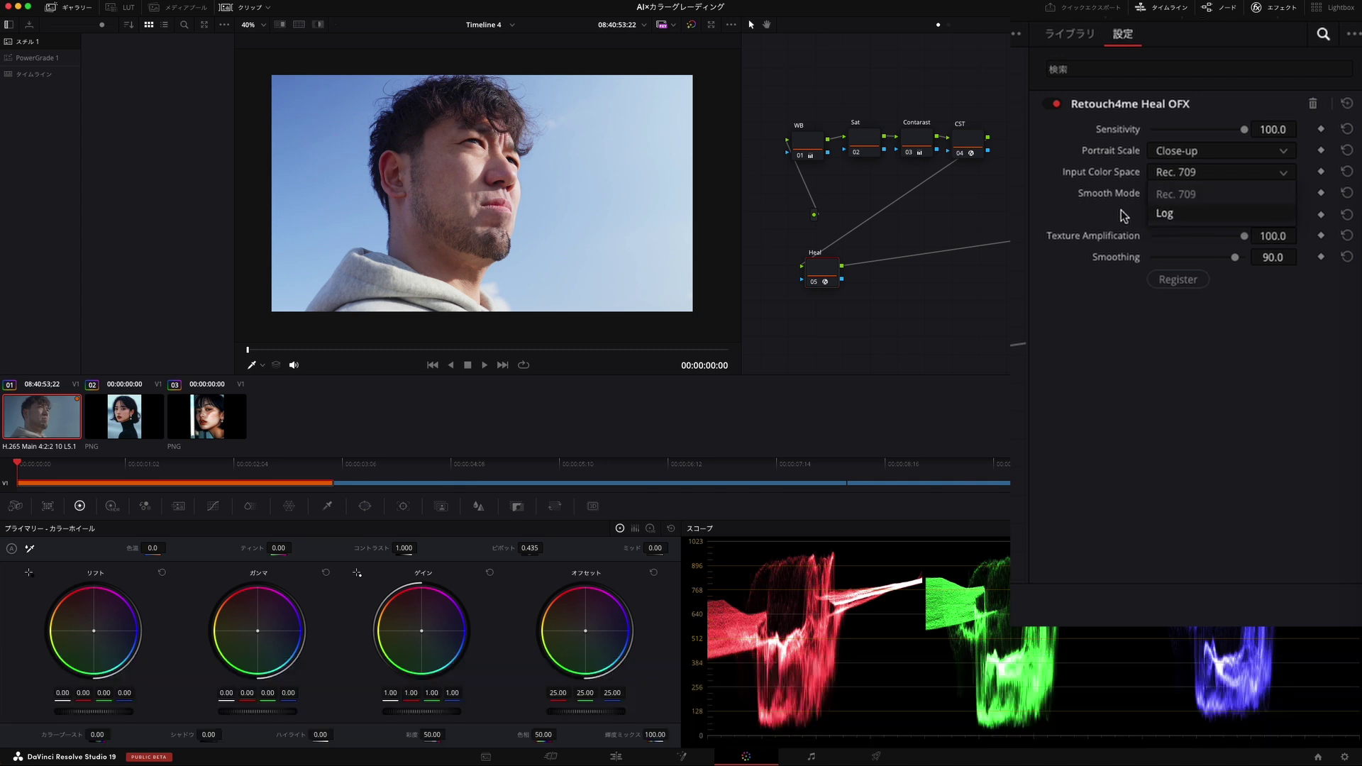
click(1190, 409)
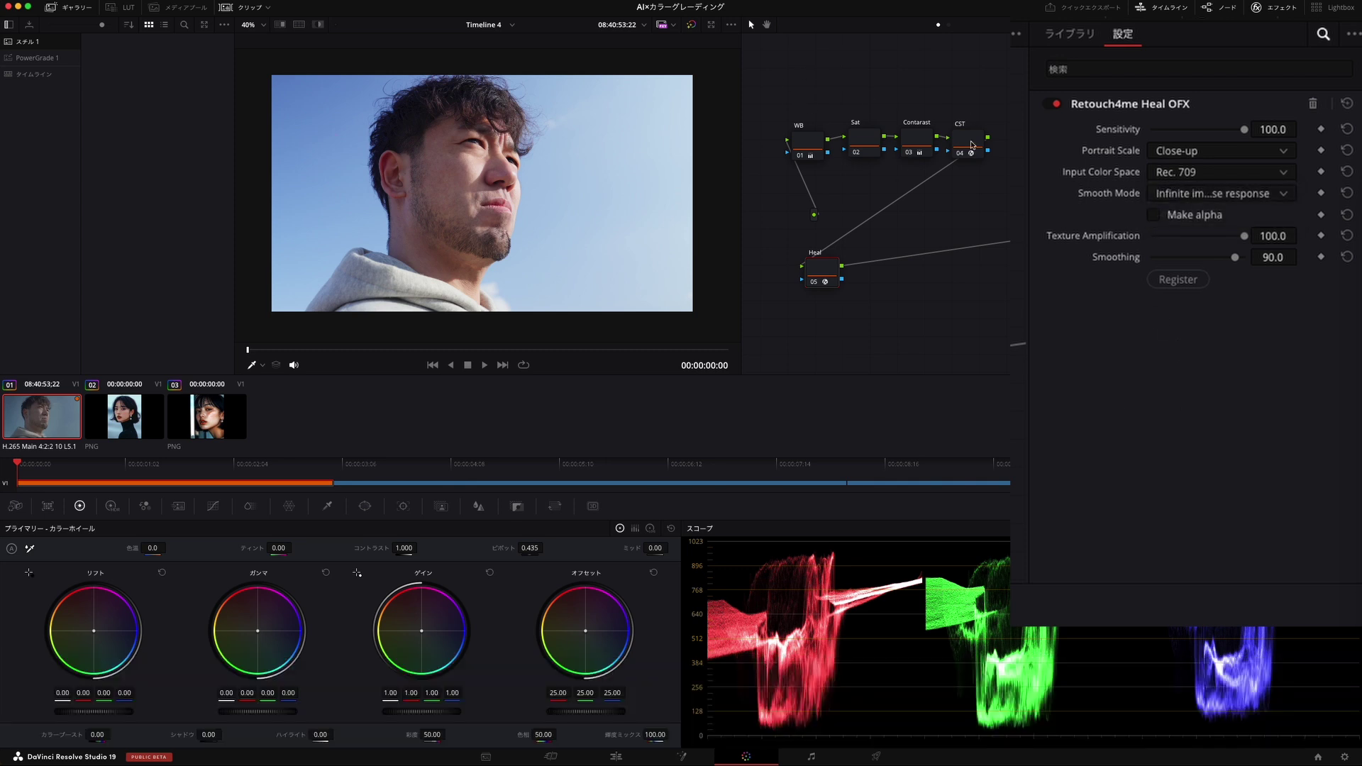
mouse_move(968, 138)
mouse_down()
mouse_move(745, 177)
mouse_move(955, 131)
mouse_up()
click(819, 270)
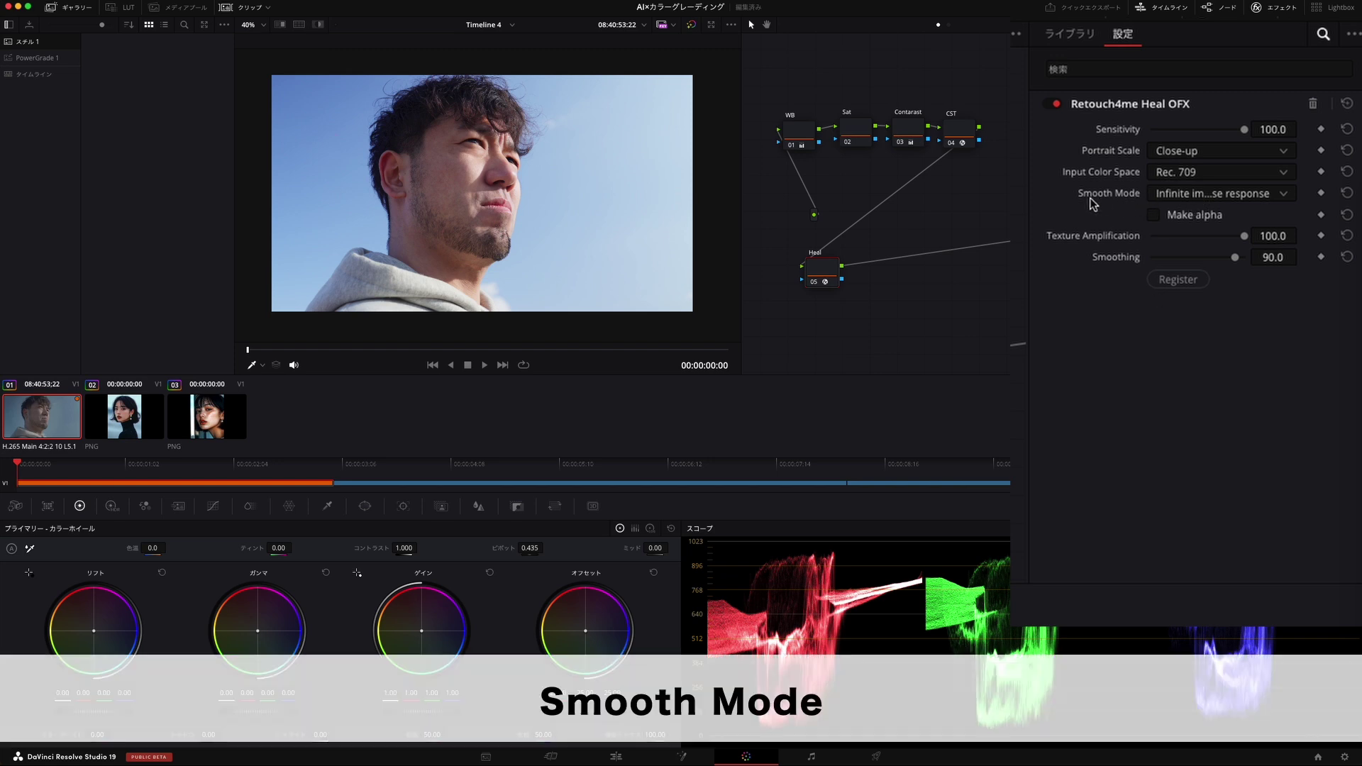
Review the plug-in's Smooth Mode options, keeping Infinite impulse response, and scrub through the portrait clip back to its start.
click(1203, 195)
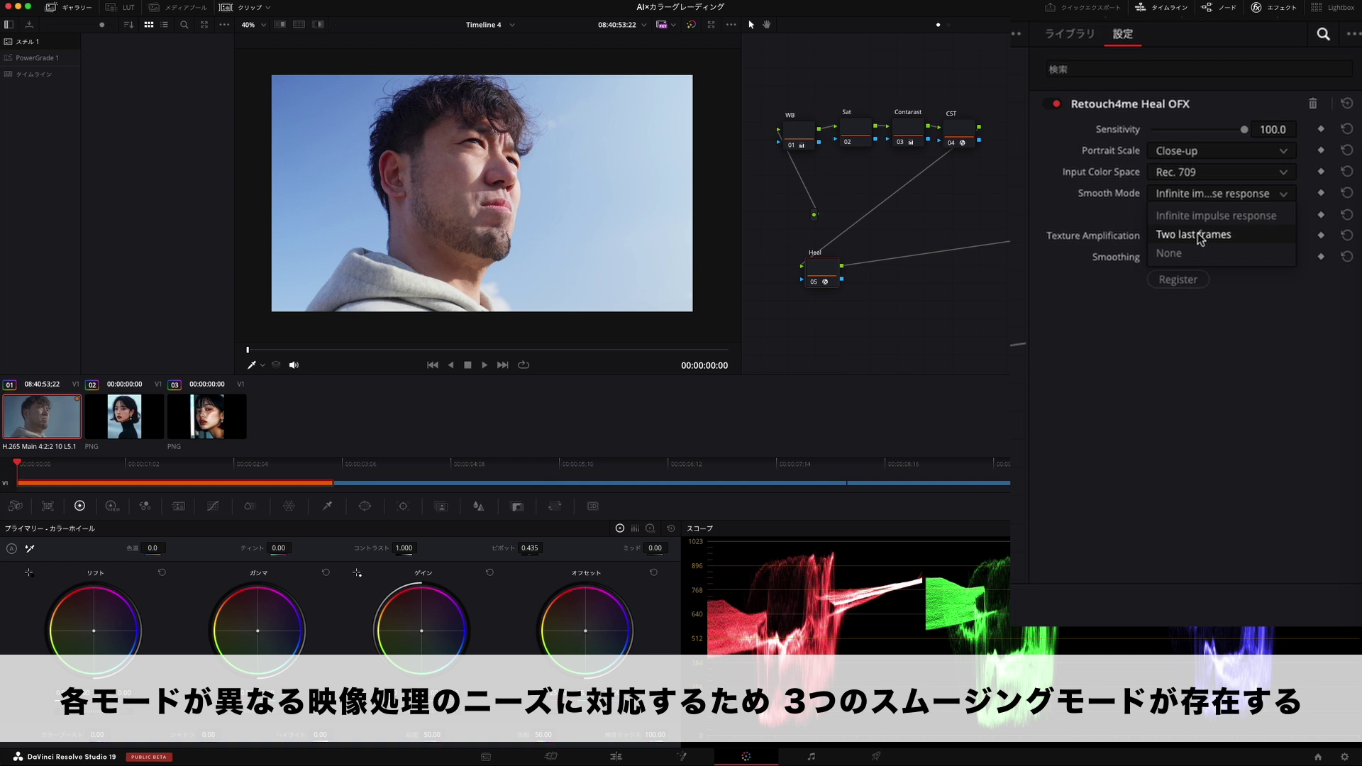
click(1194, 513)
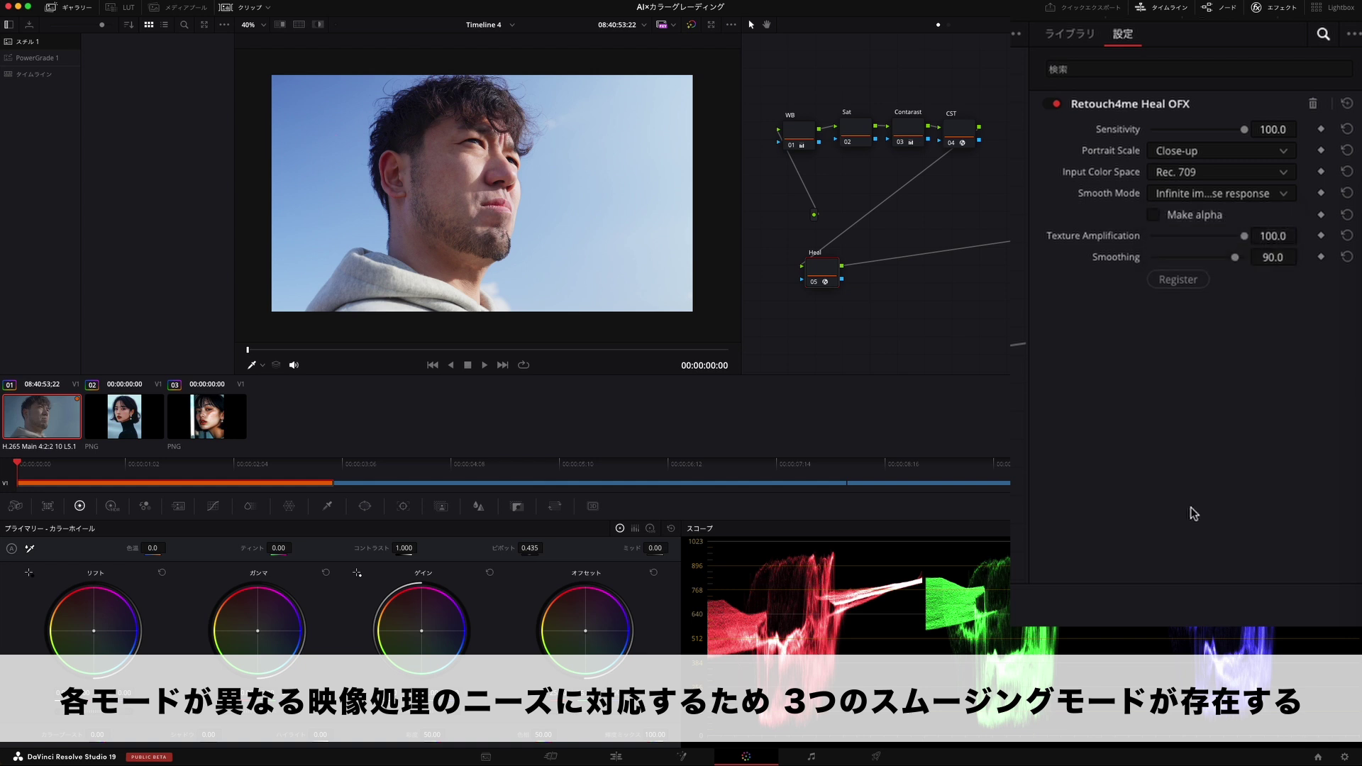
click(1198, 199)
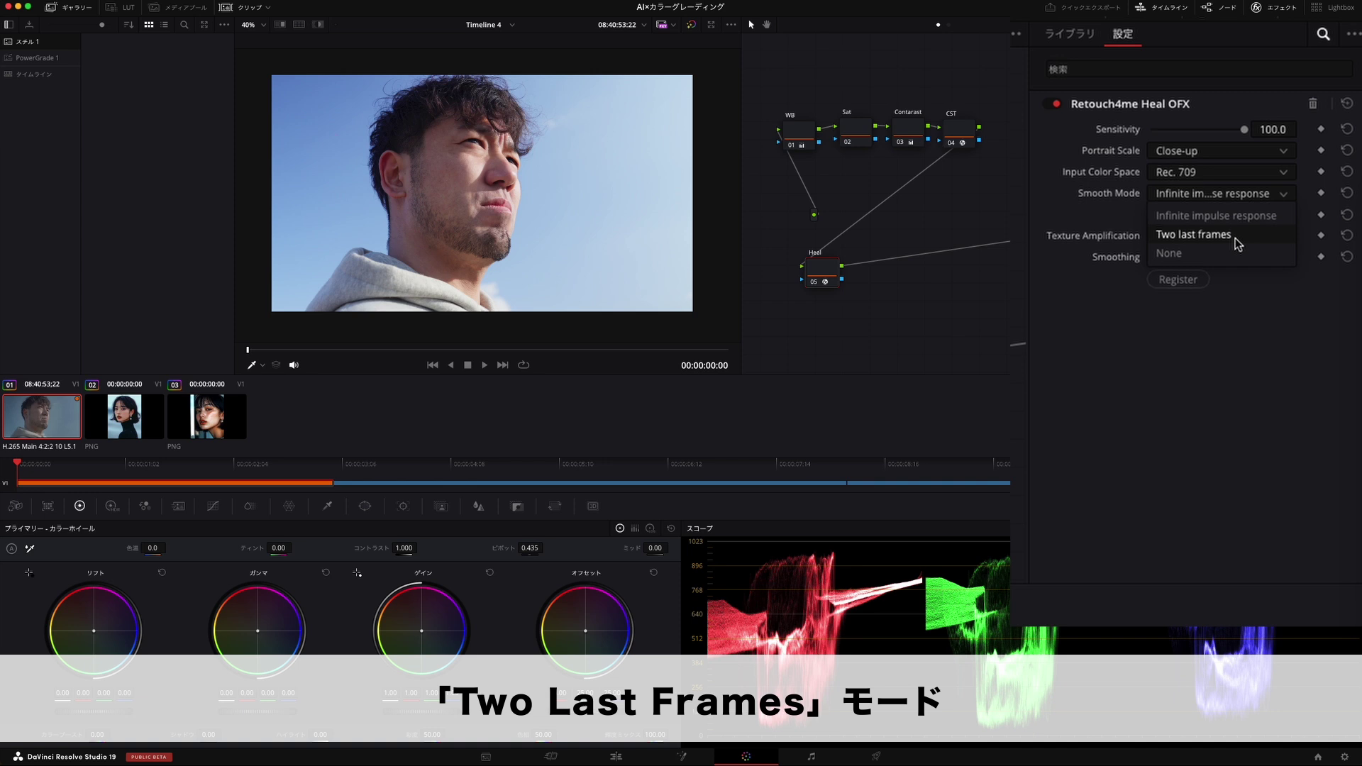
click(1215, 383)
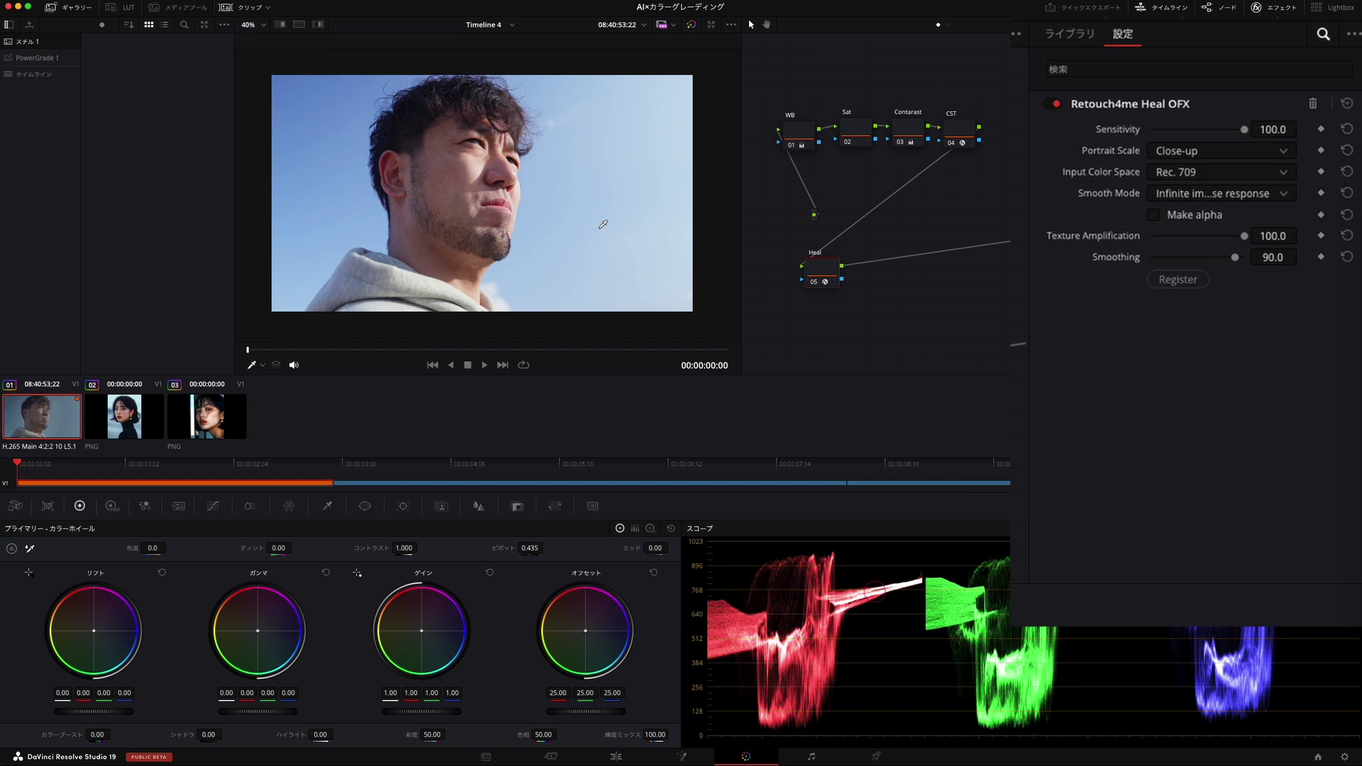
scroll(603, 225, up, 1)
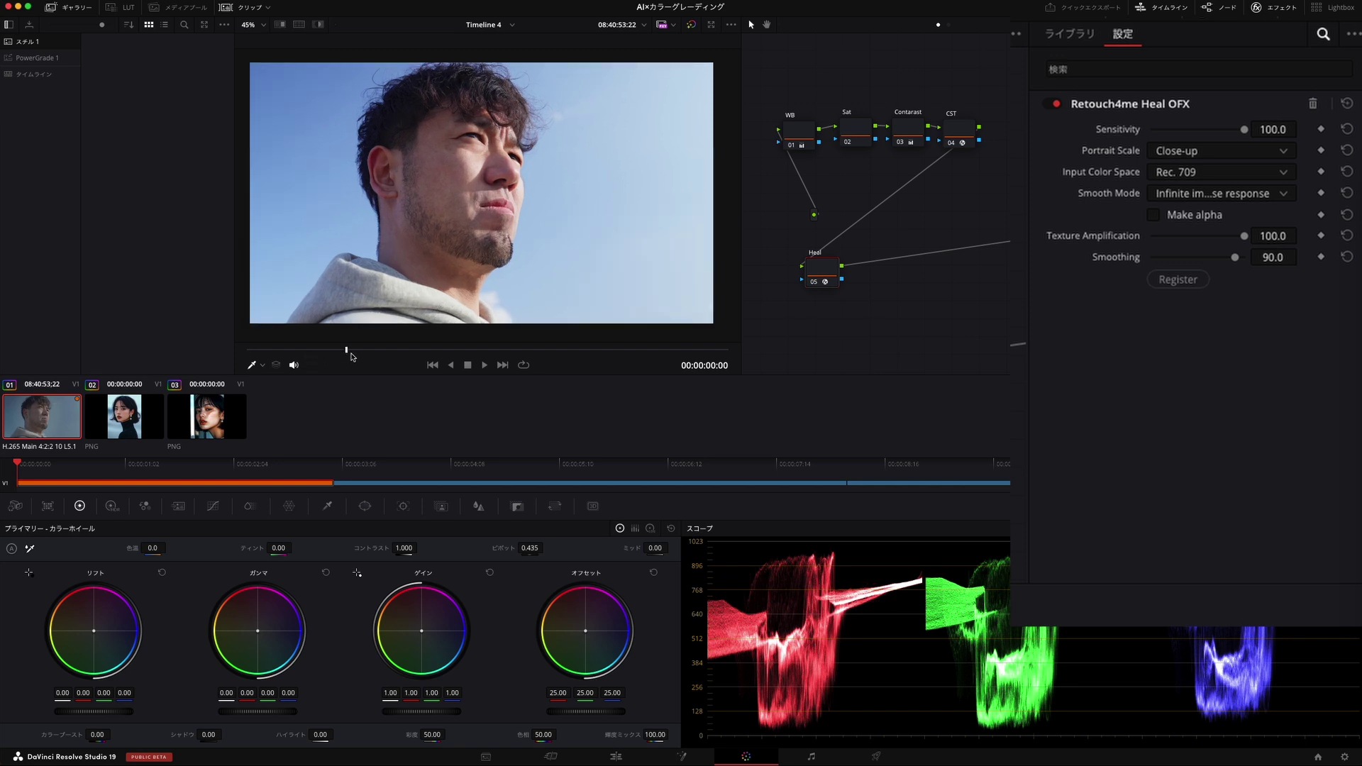
click(246, 351)
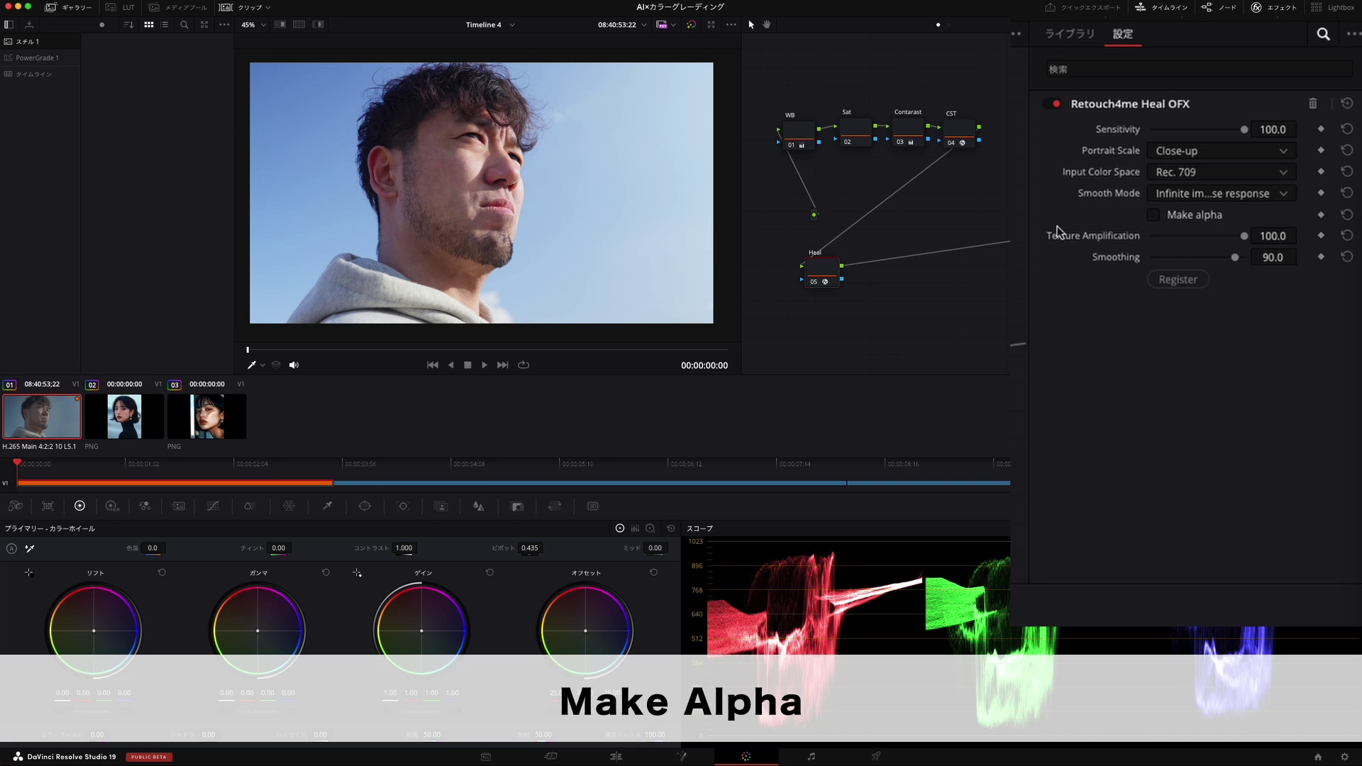
Try the Make alpha option with the highlight view and inspect the skin texture up close.
click(1154, 214)
scroll(625, 183, up, 2)
key(shift+h)
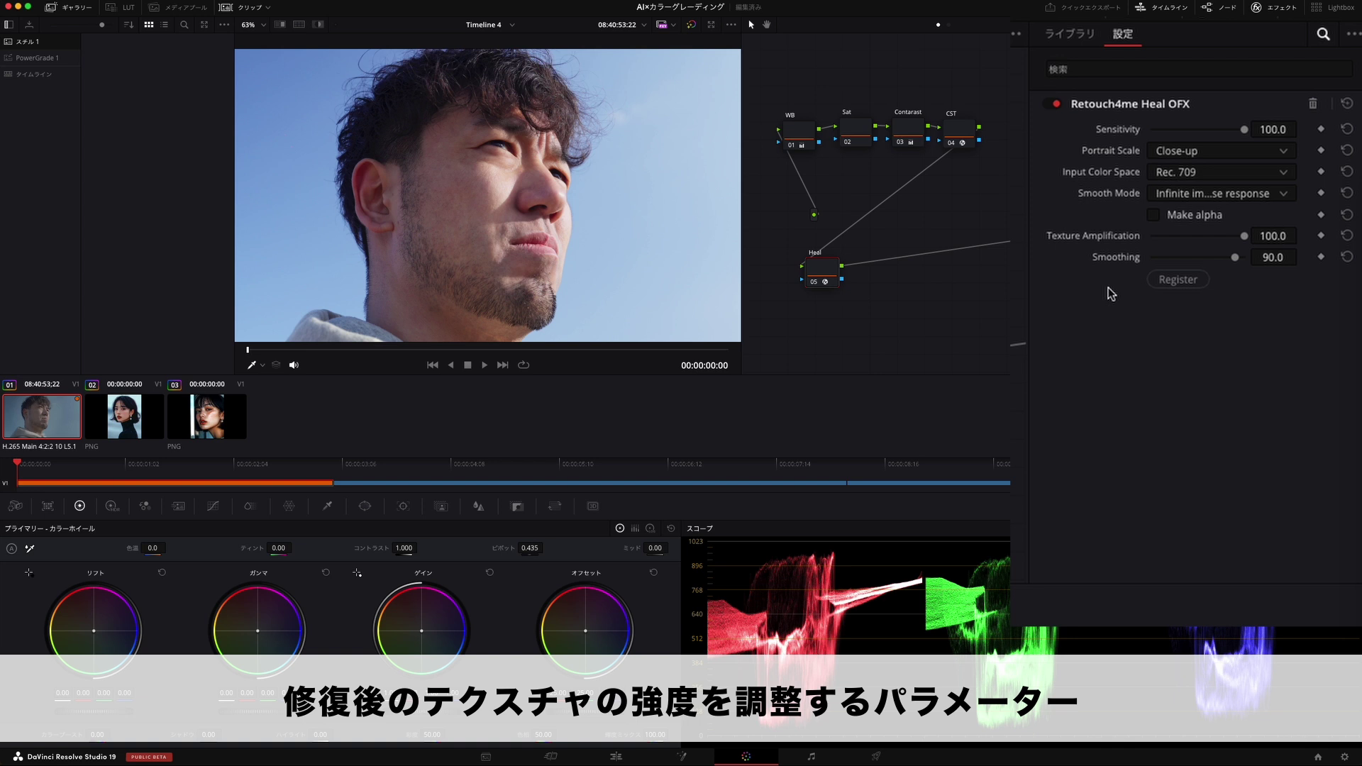
scroll(589, 147, up, 5)
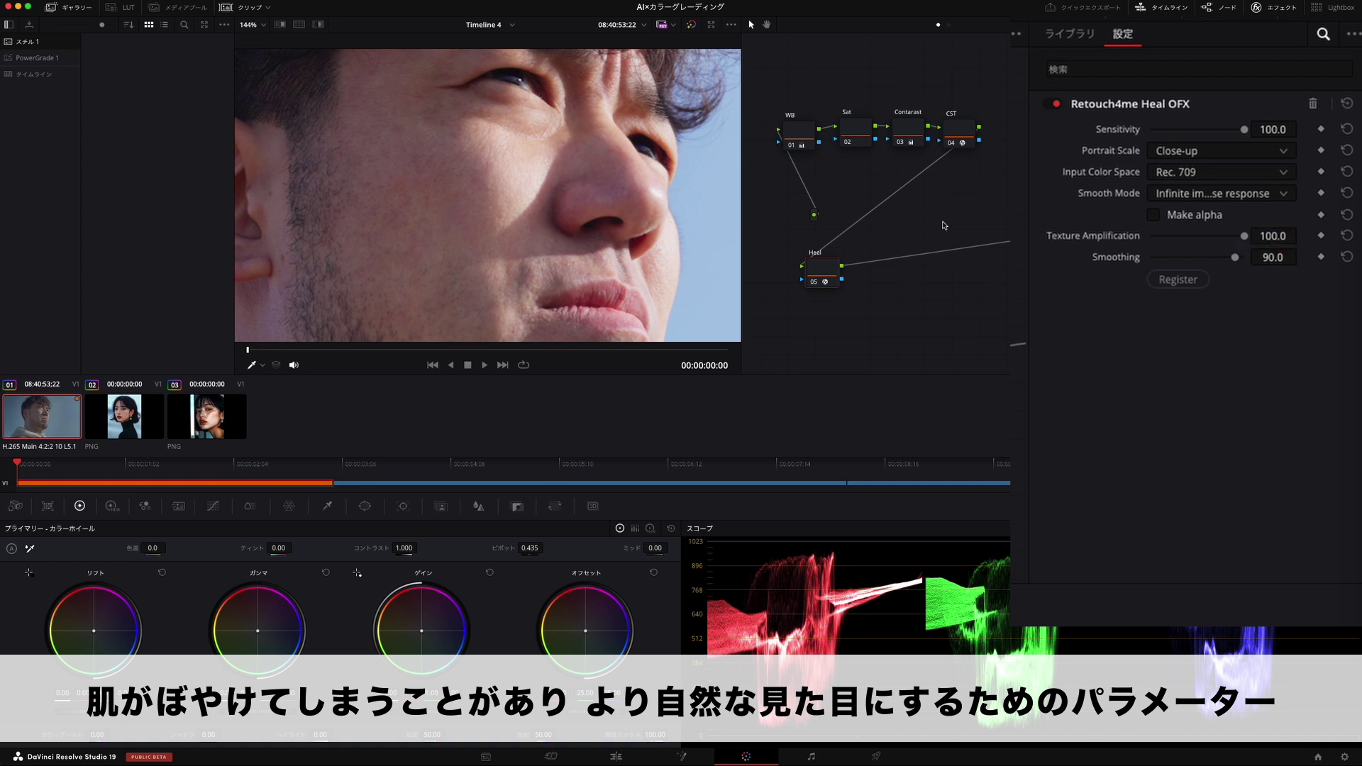
scroll(635, 192, down, 2)
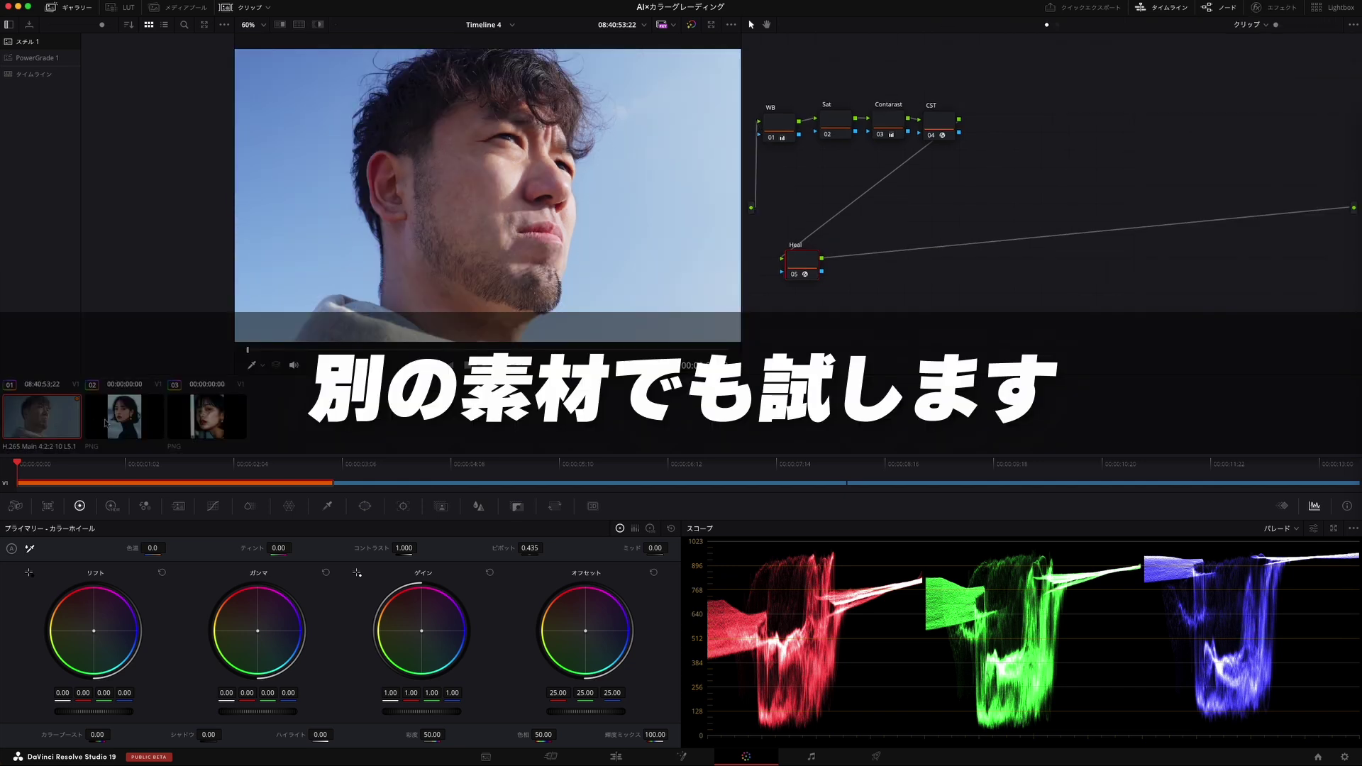
Switch to the second clip, the woman in the black turtleneck, and enable its Heal node to retouch the freckled skin.
click(105, 423)
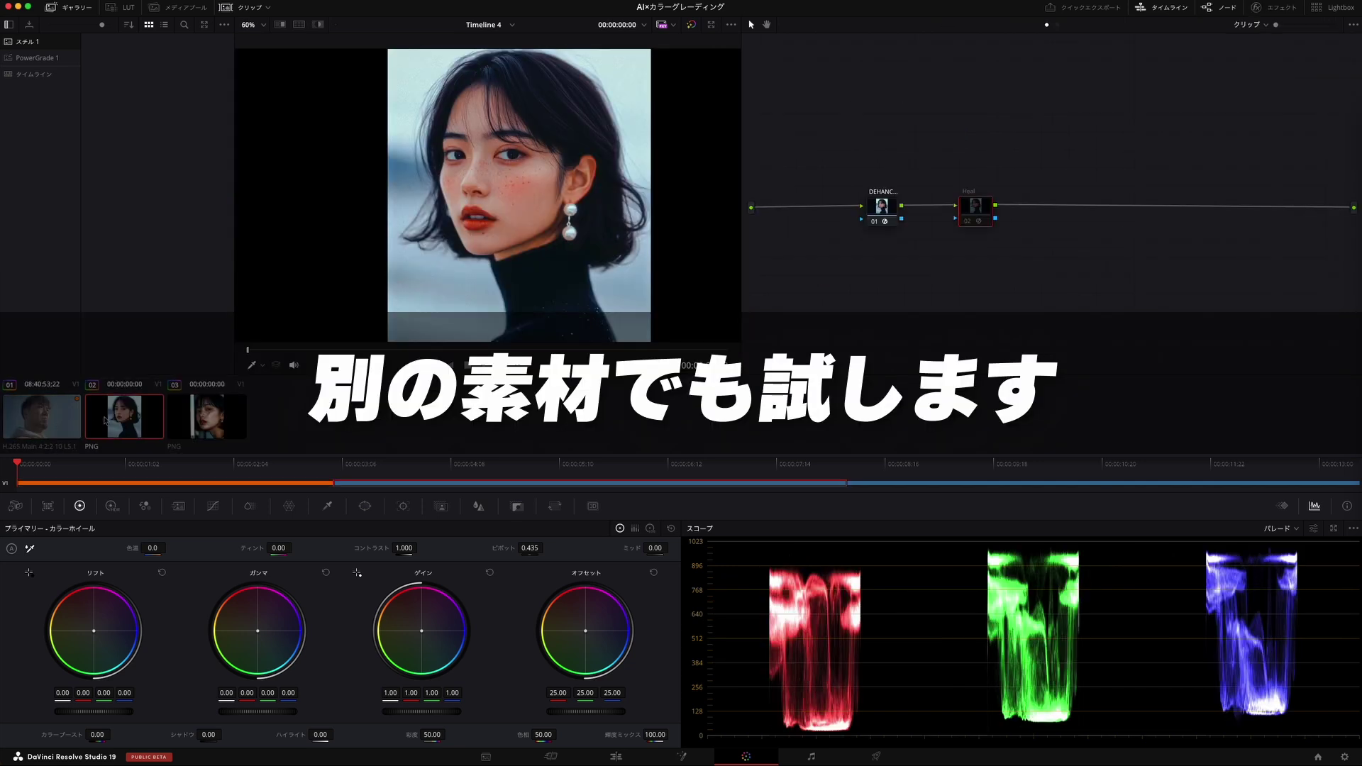
scroll(587, 205, up, 5)
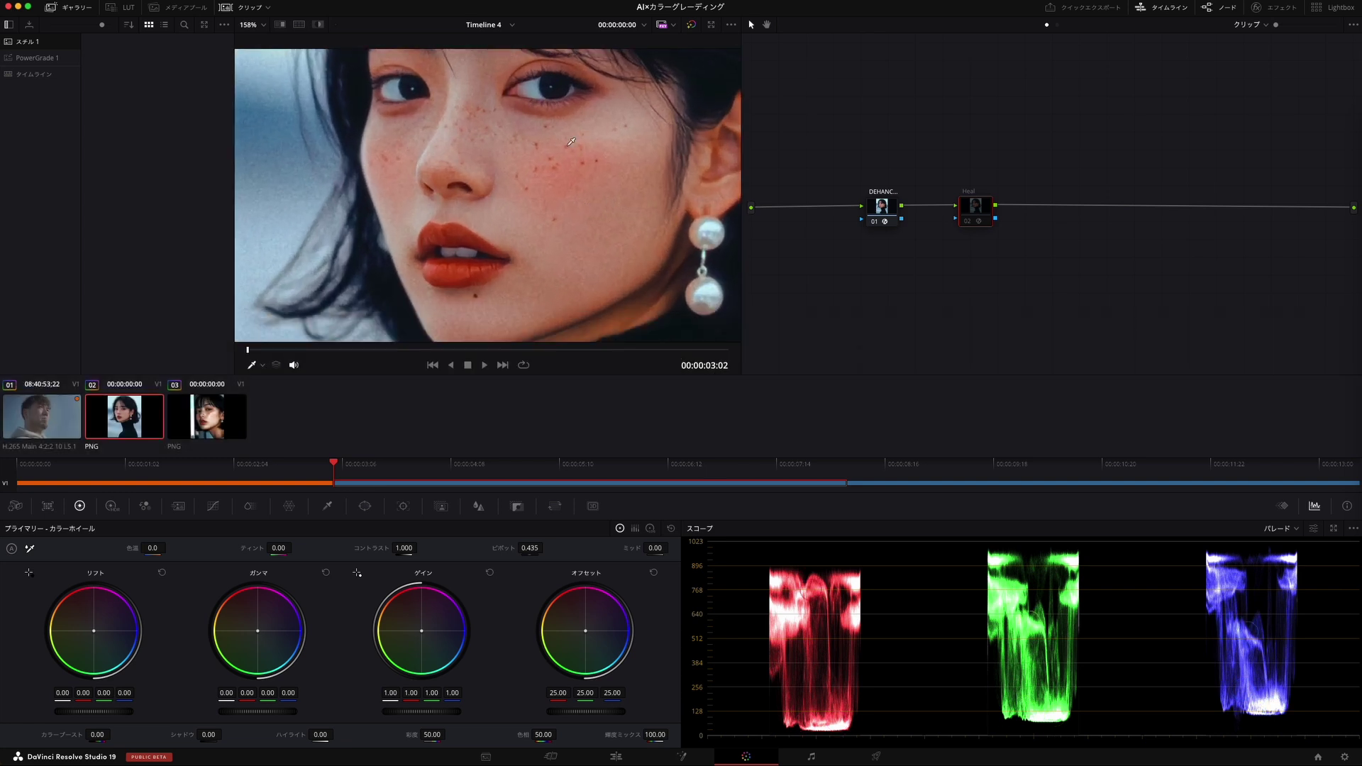
scroll(594, 173, down, 1)
scroll(593, 173, down, 4)
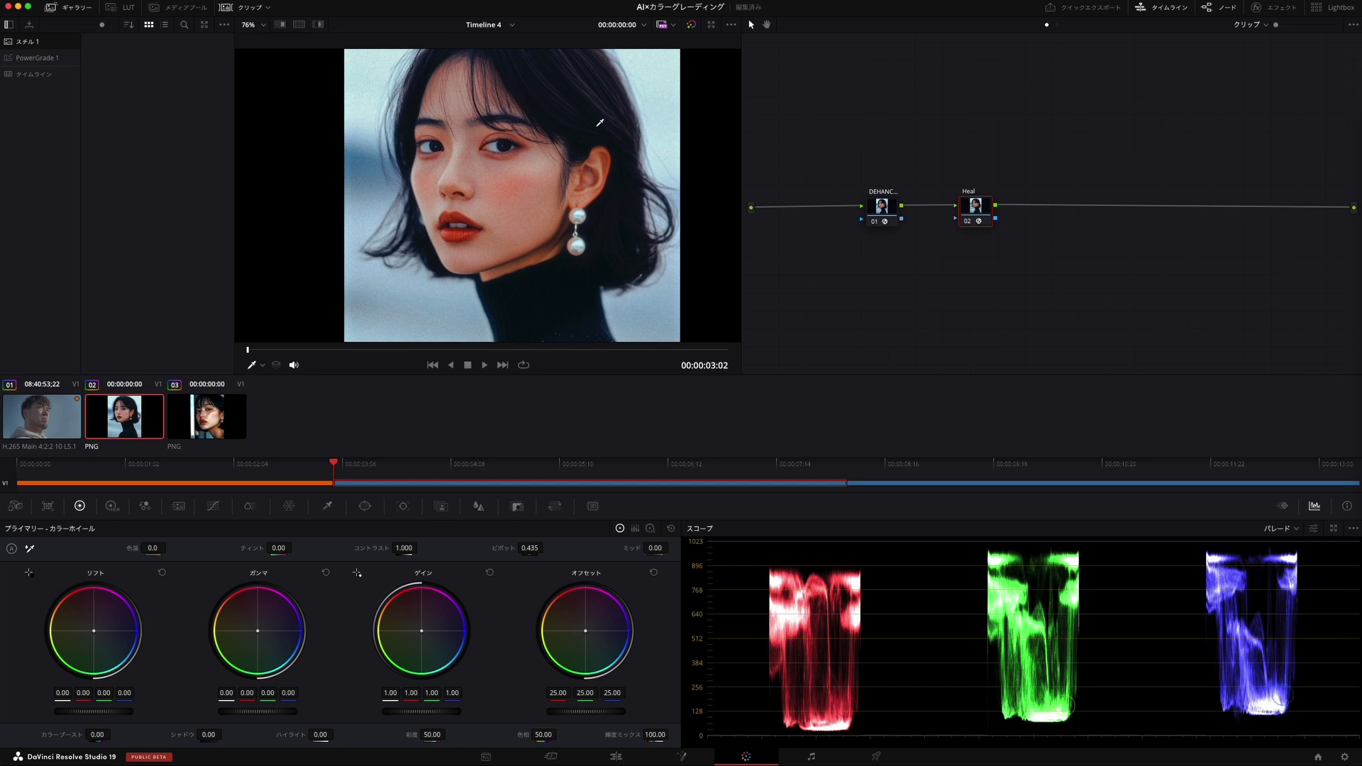
Examine the retouched skin texture on the second clip up close and go to the third clip.
scroll(472, 126, up, 8)
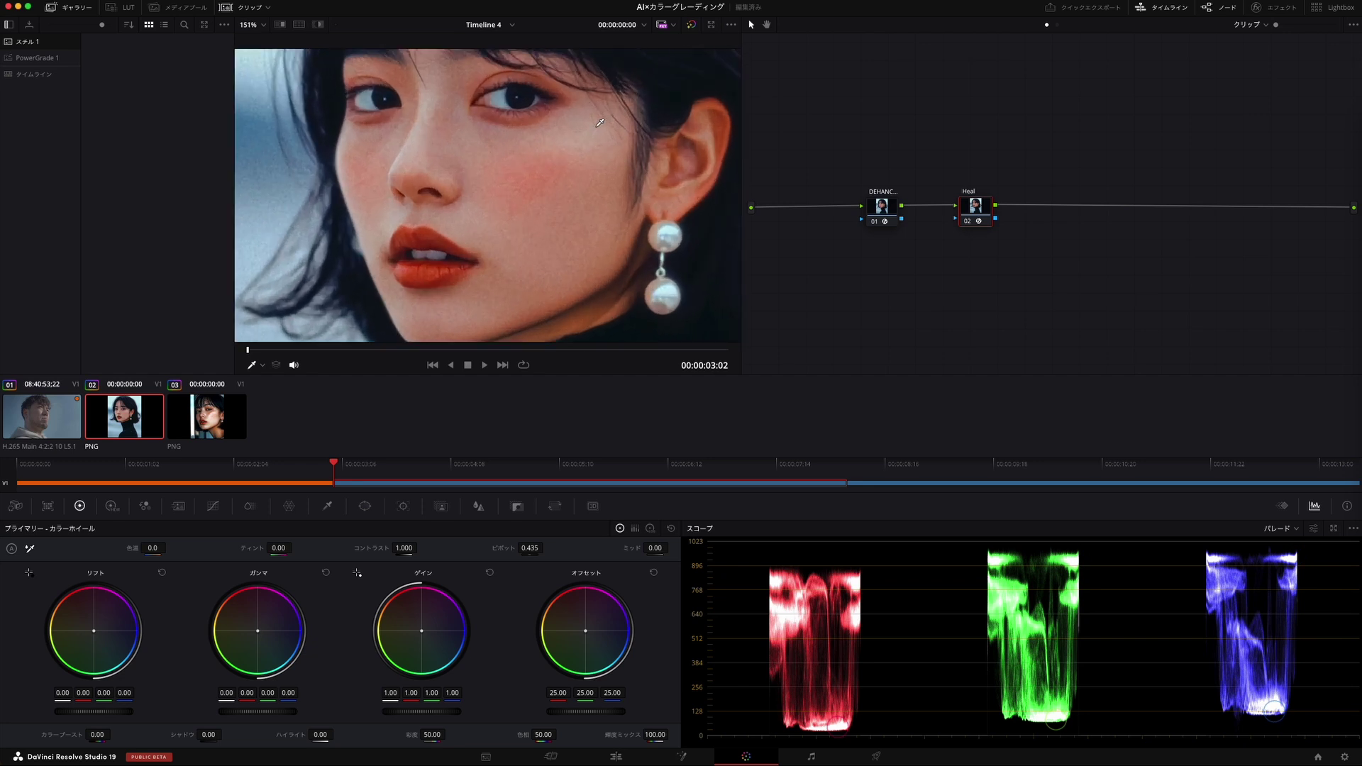
scroll(472, 127, up, 5)
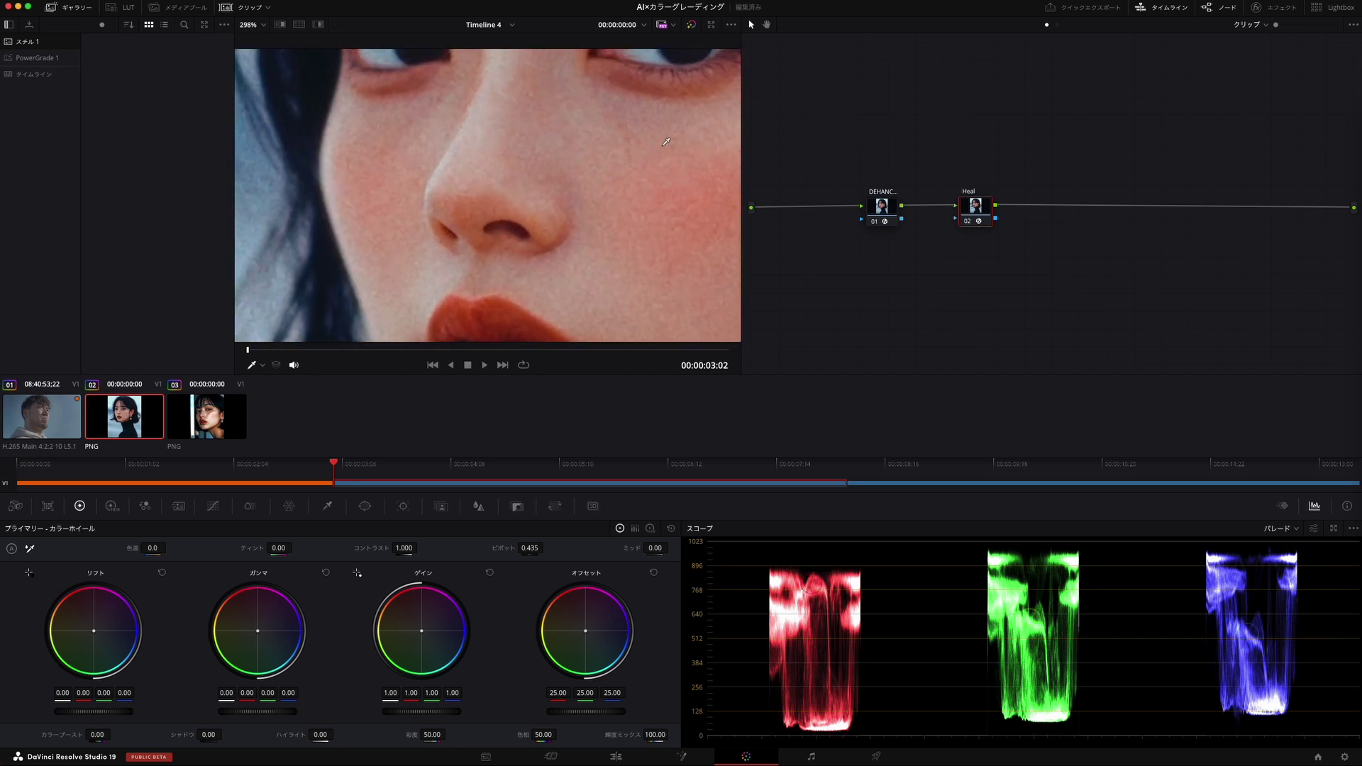
scroll(669, 139, down, 5)
scroll(569, 130, up, 5)
scroll(633, 244, down, 8)
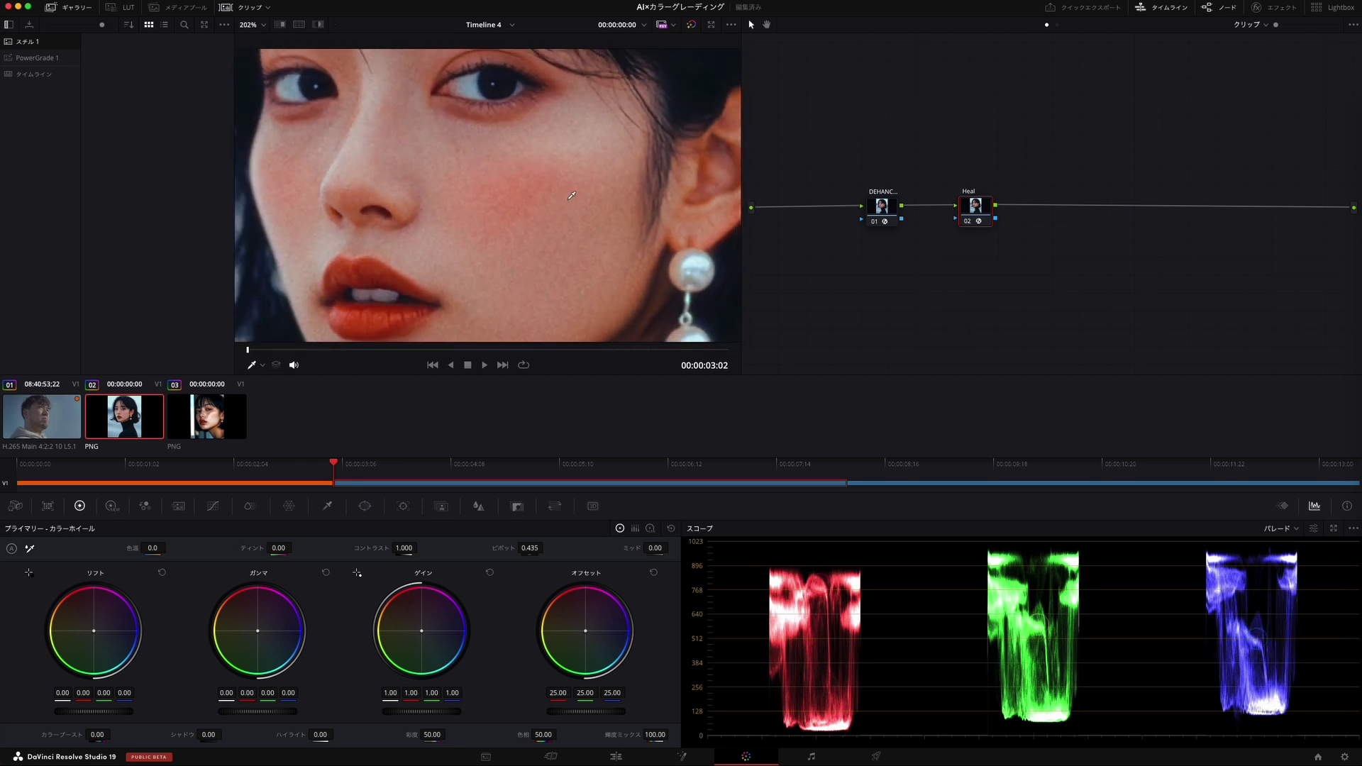
scroll(590, 174, down, 4)
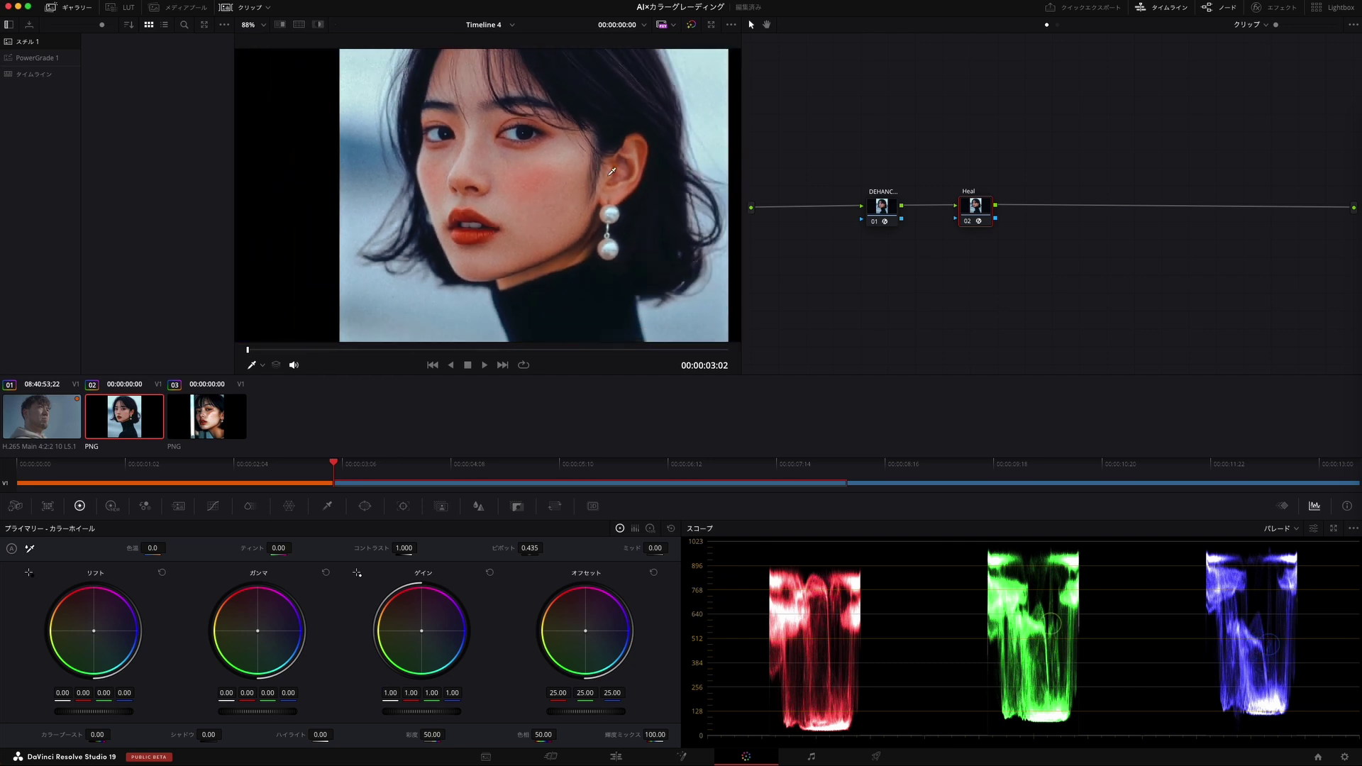
key(Down)
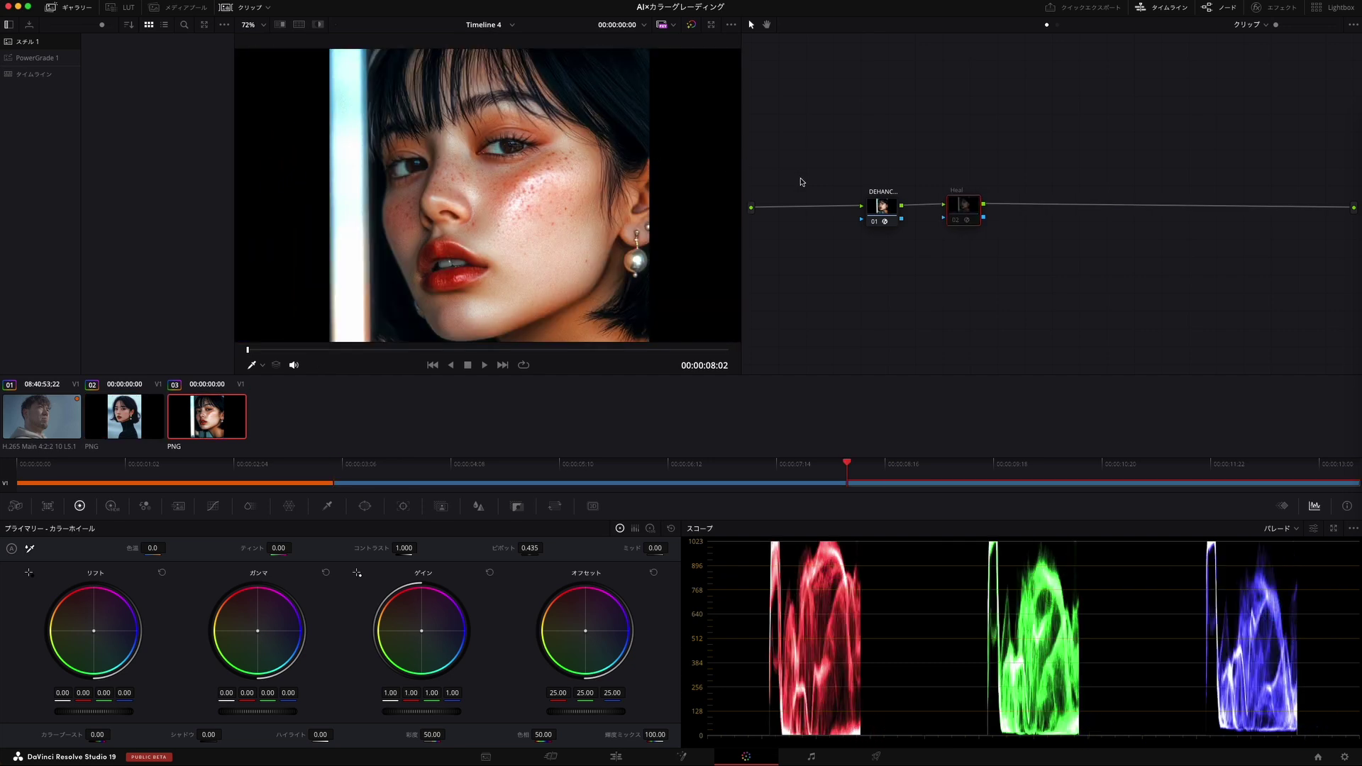
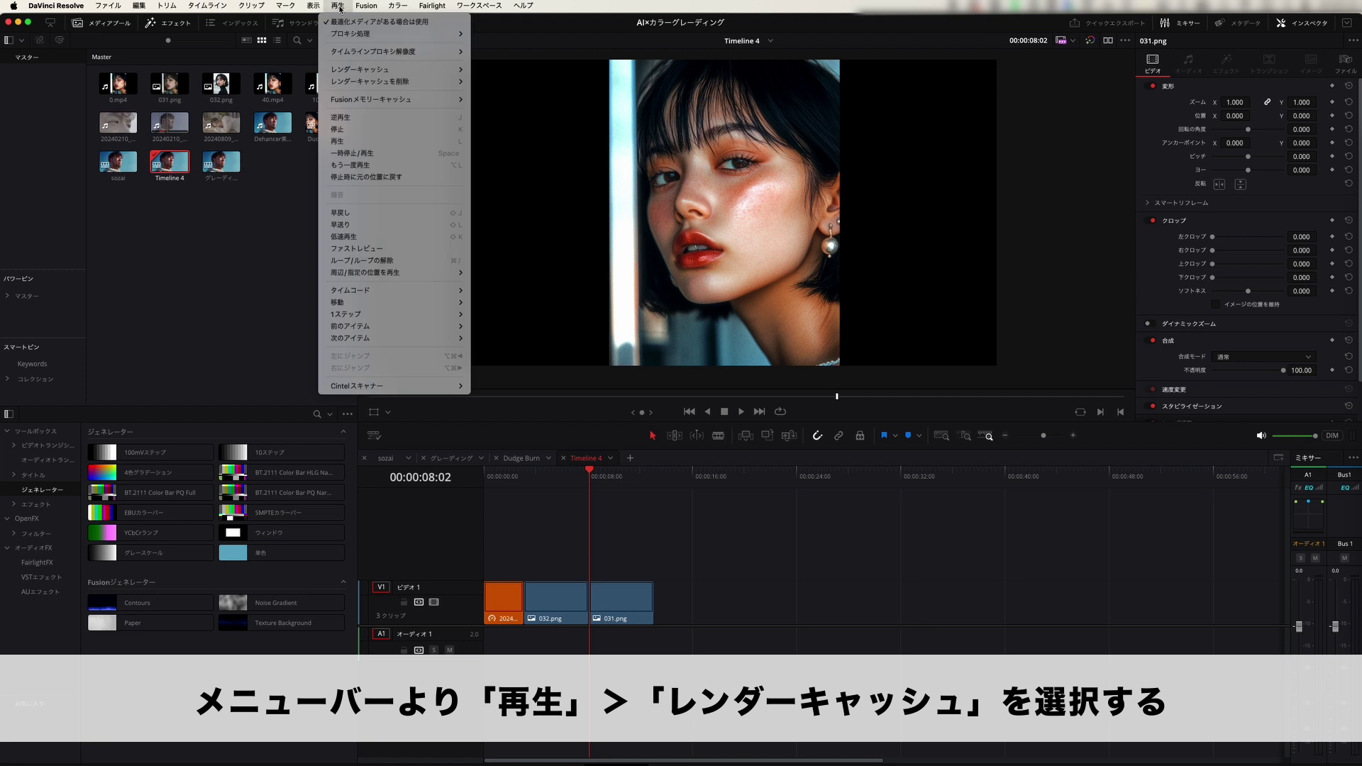
Set the playback render cache mode to ユーザー (User).
mouse_move(428, 76)
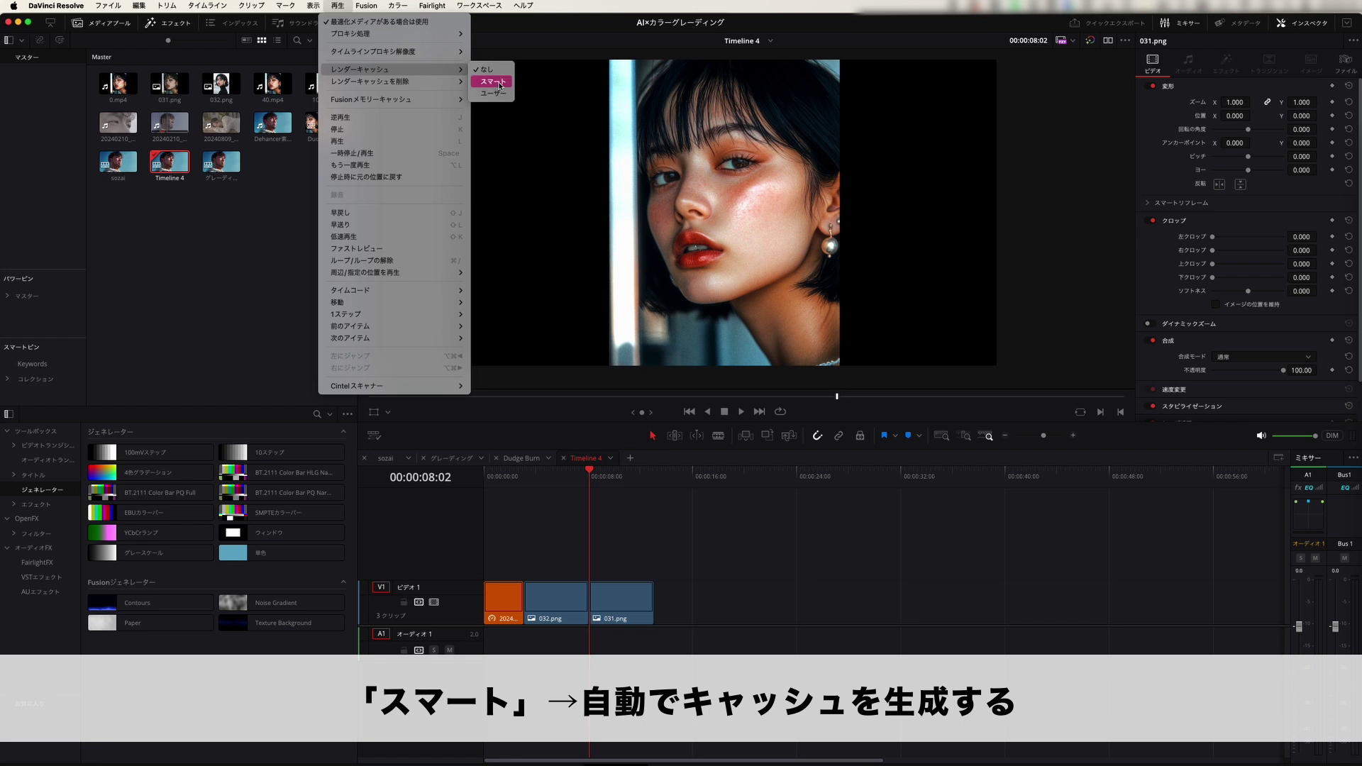
click(495, 93)
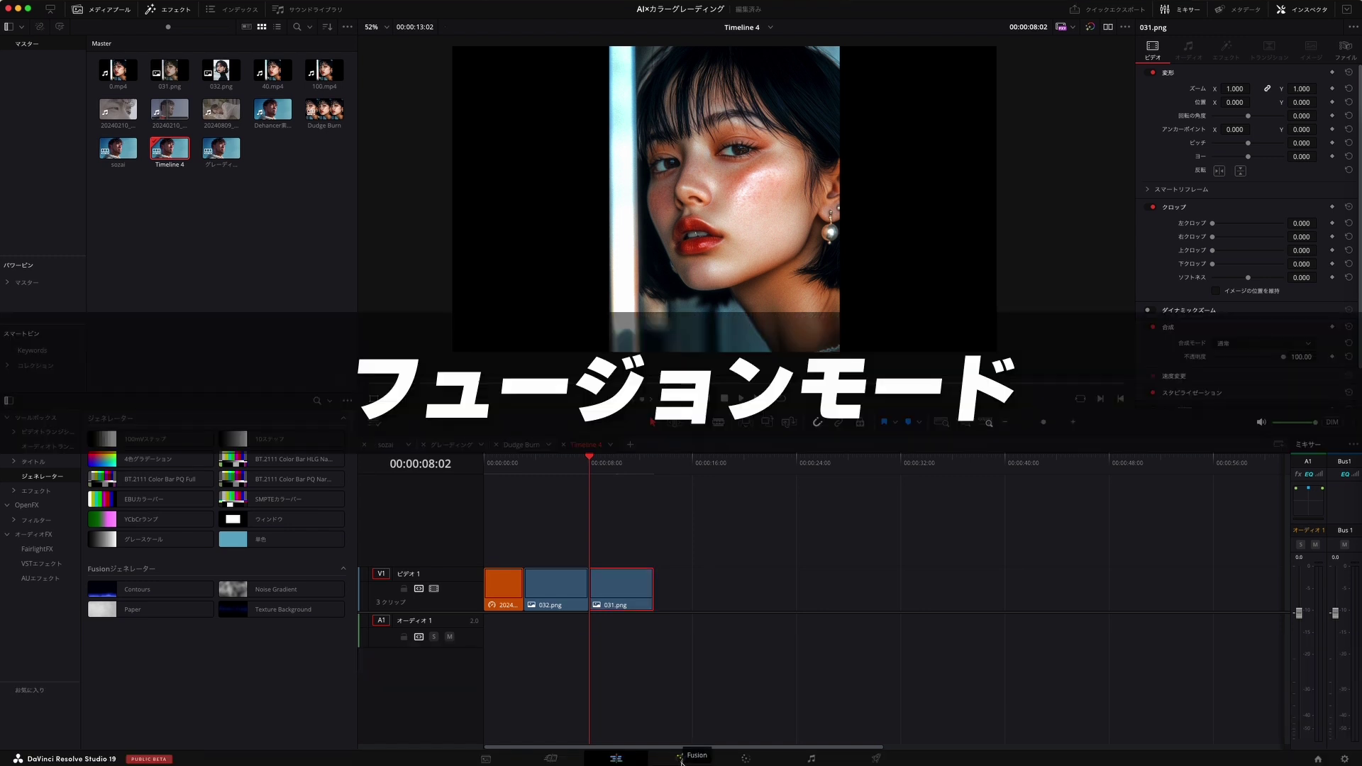
Open the clip 031.png in Fusion, search the effects for "do" and insert the matching plug-in between MediaIn1 and MediaOut1.
click(681, 759)
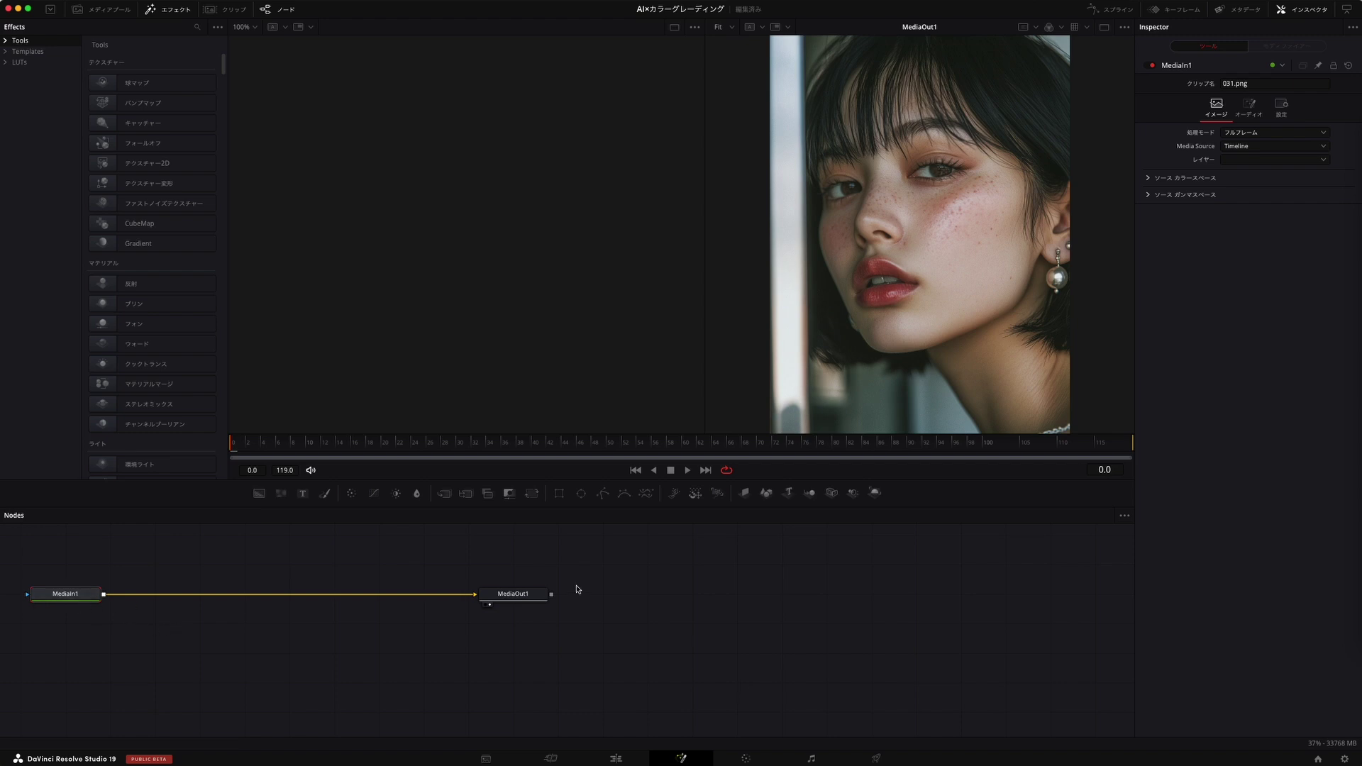
drag(525, 599, 549, 600)
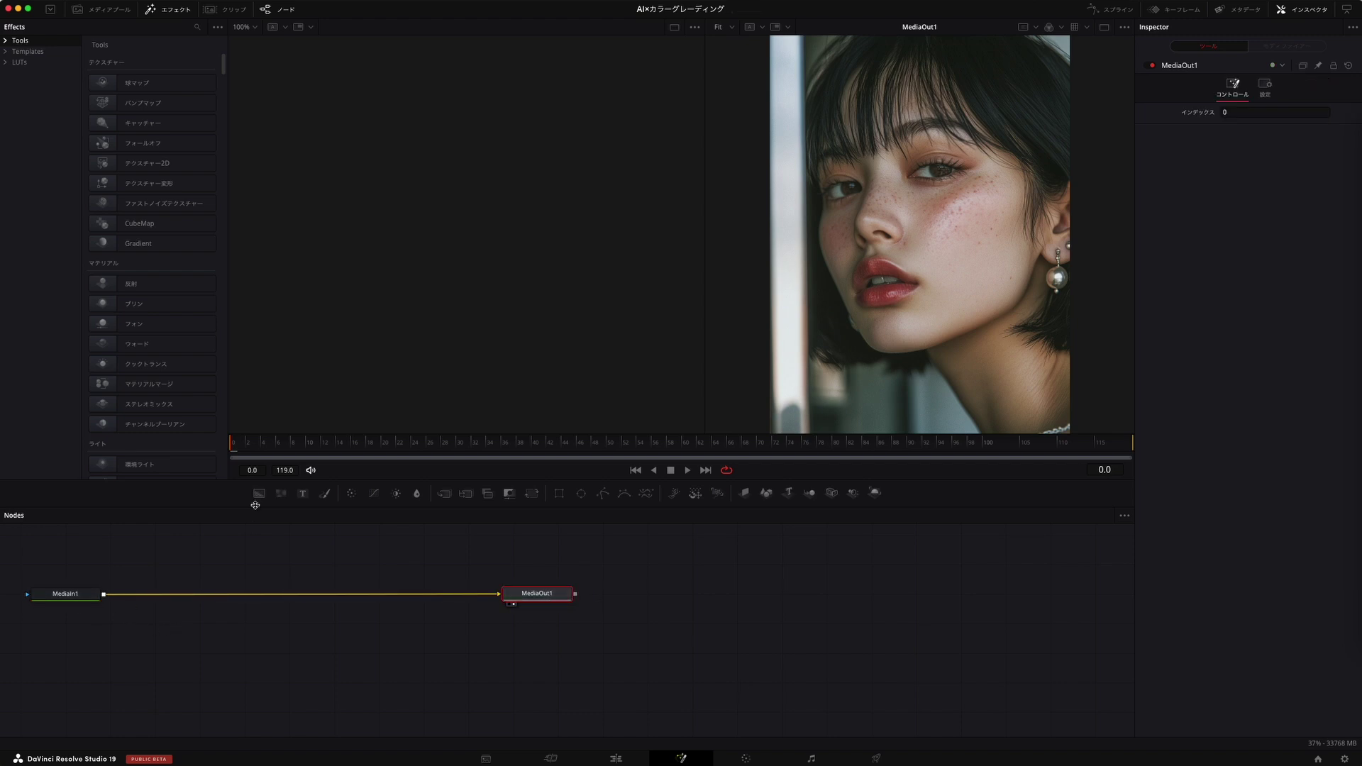
click(196, 28)
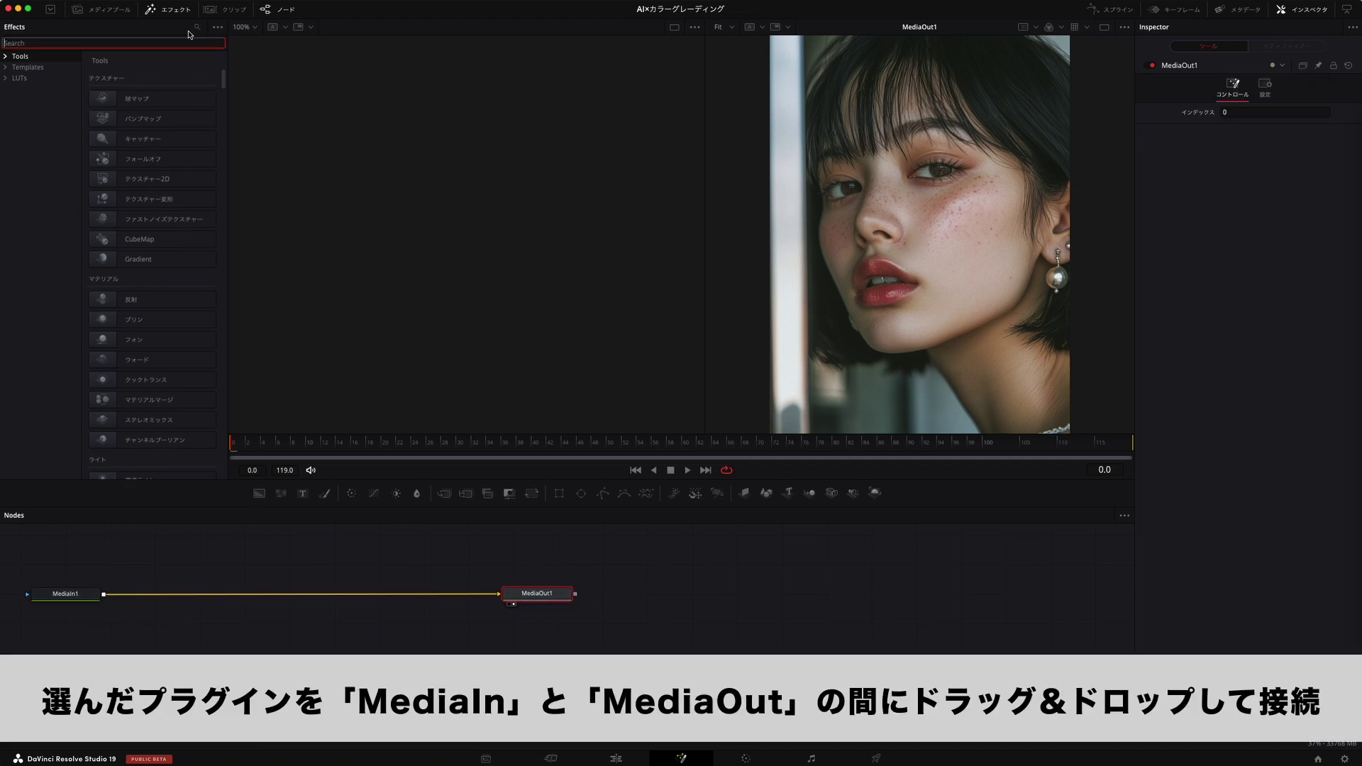
text(do)
mouse_move(157, 80)
mouse_down()
mouse_move(222, 239)
mouse_move(186, 91)
mouse_move(270, 600)
mouse_move(293, 598)
mouse_up()
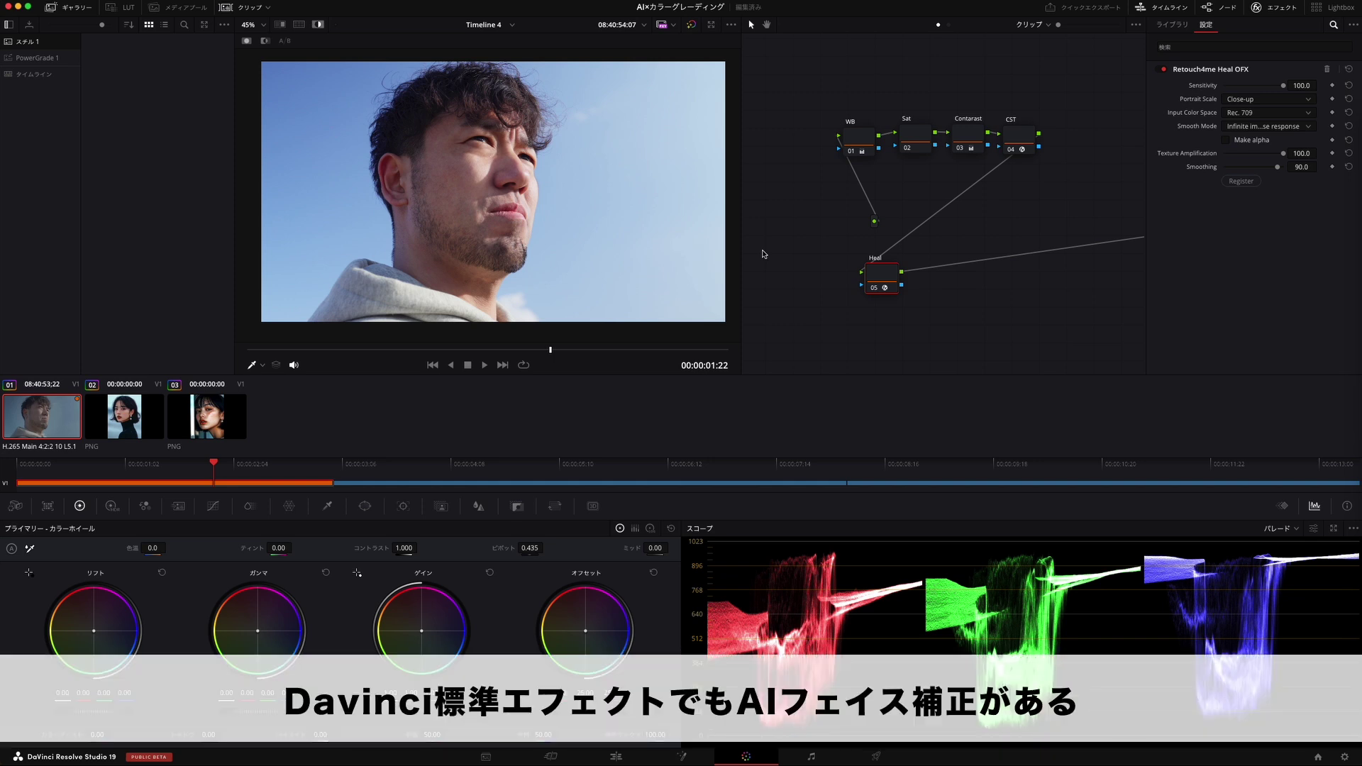
Disable the Heal node on the first portrait clip and add a serial node after it.
click(871, 289)
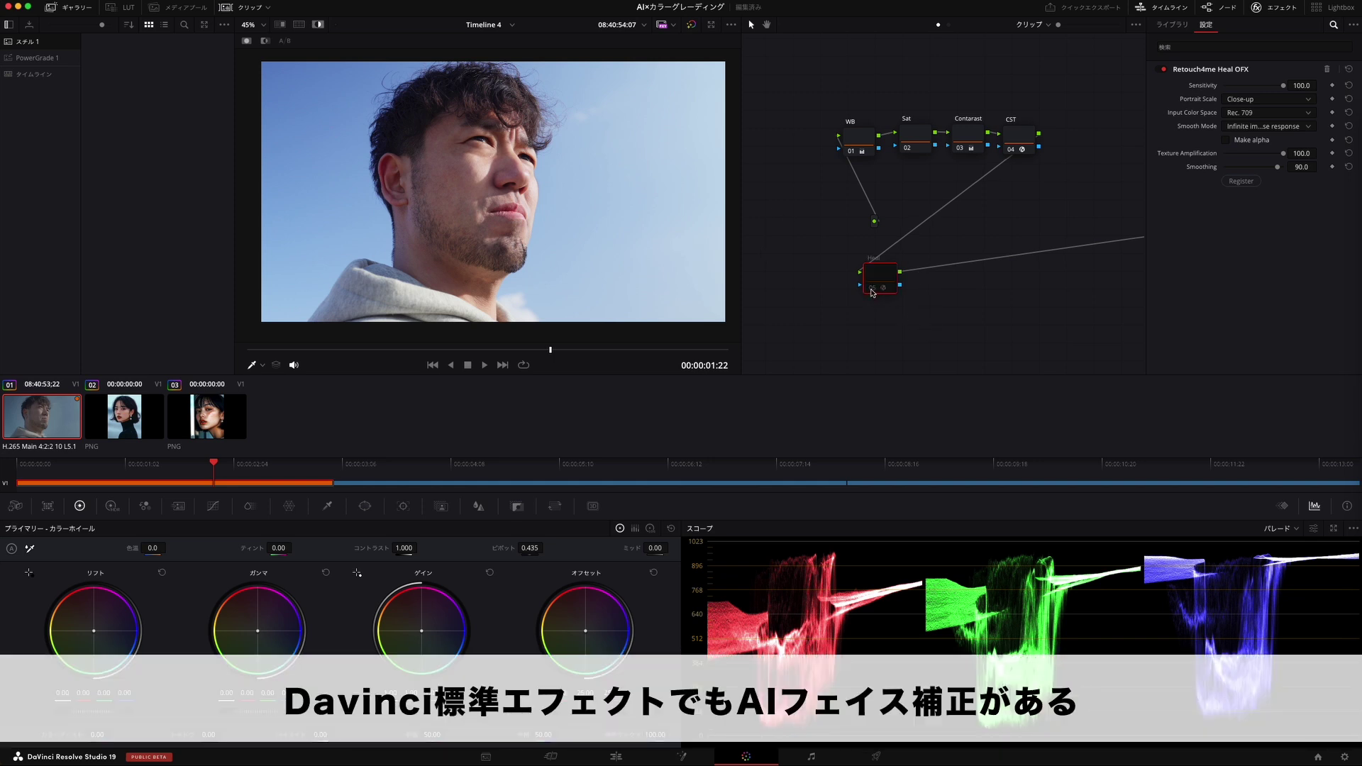
key(alt+s)
Search the effects library for "fa" and apply Face Refinement to the Face node that follows the Heal node.
click(1172, 24)
click(1229, 47)
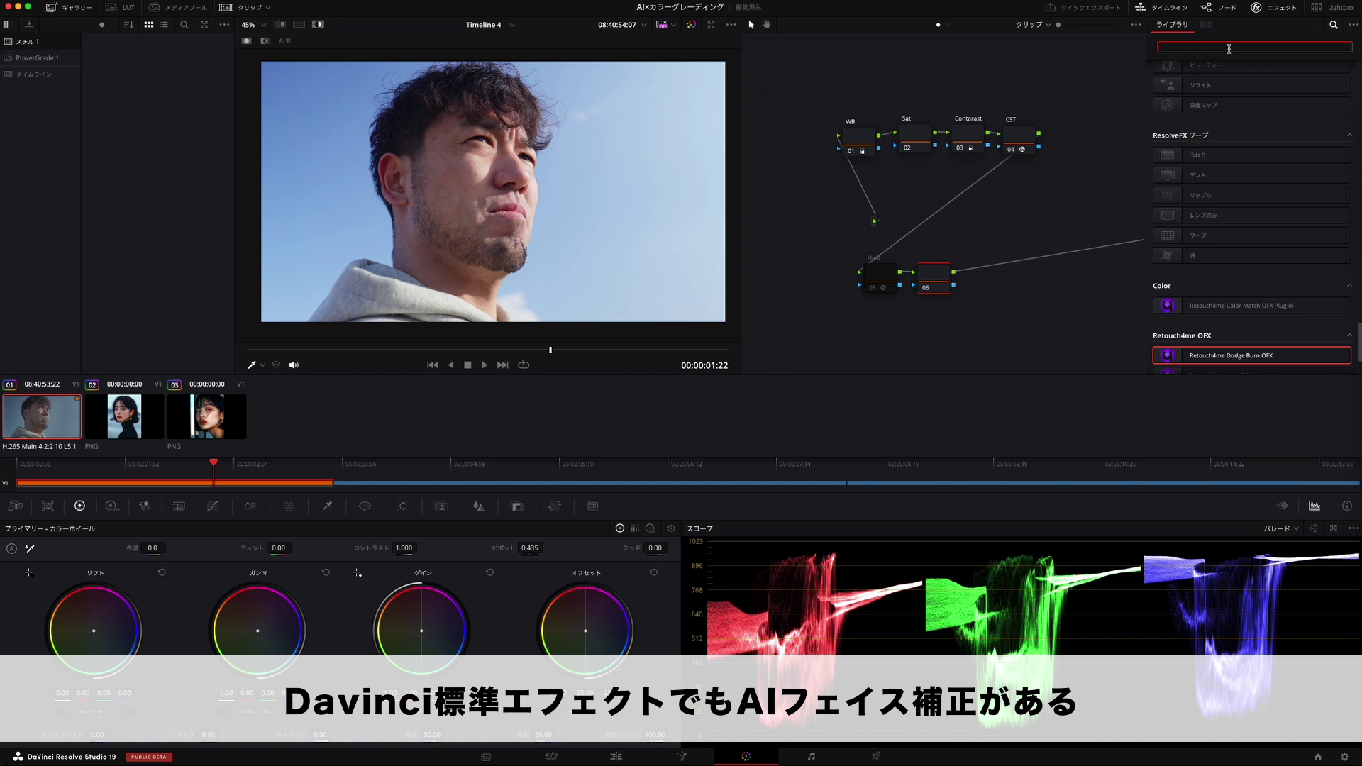
text(fa)
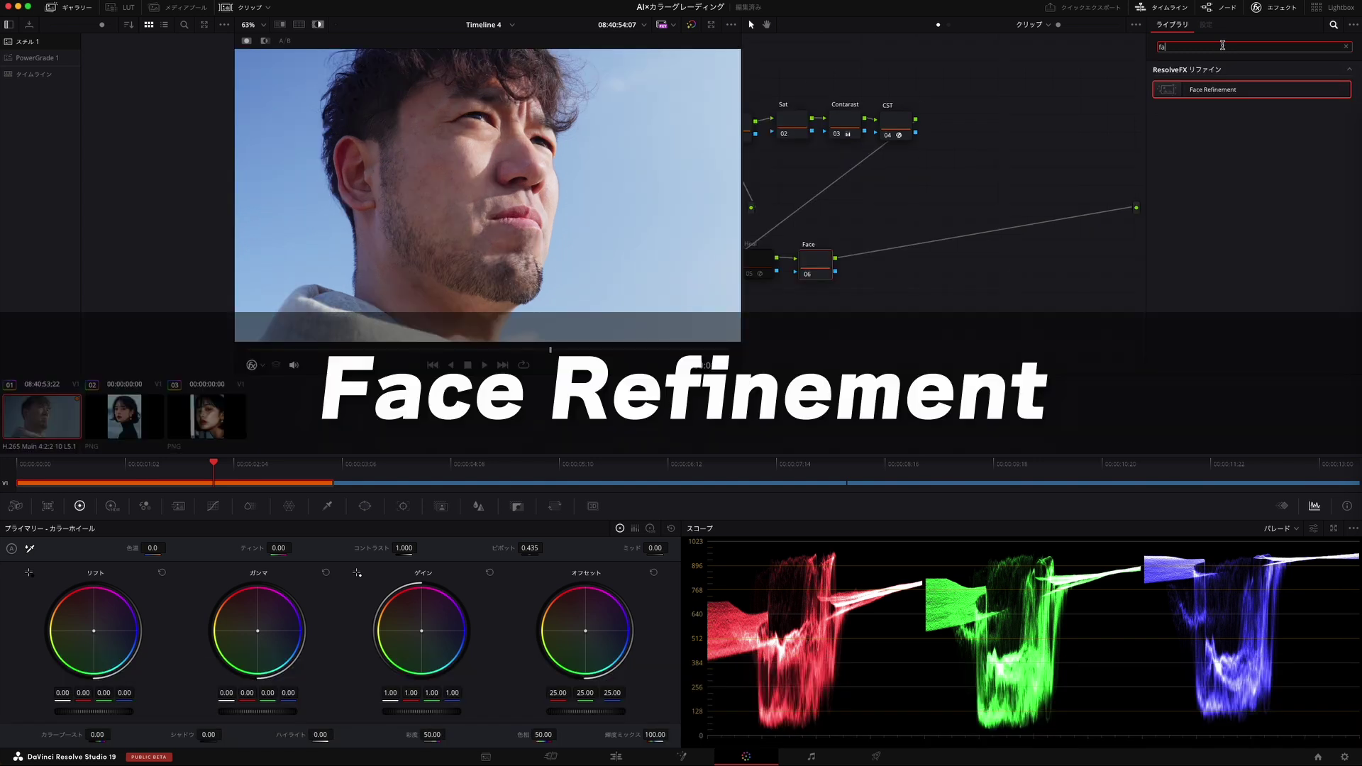
drag(1230, 93, 819, 264)
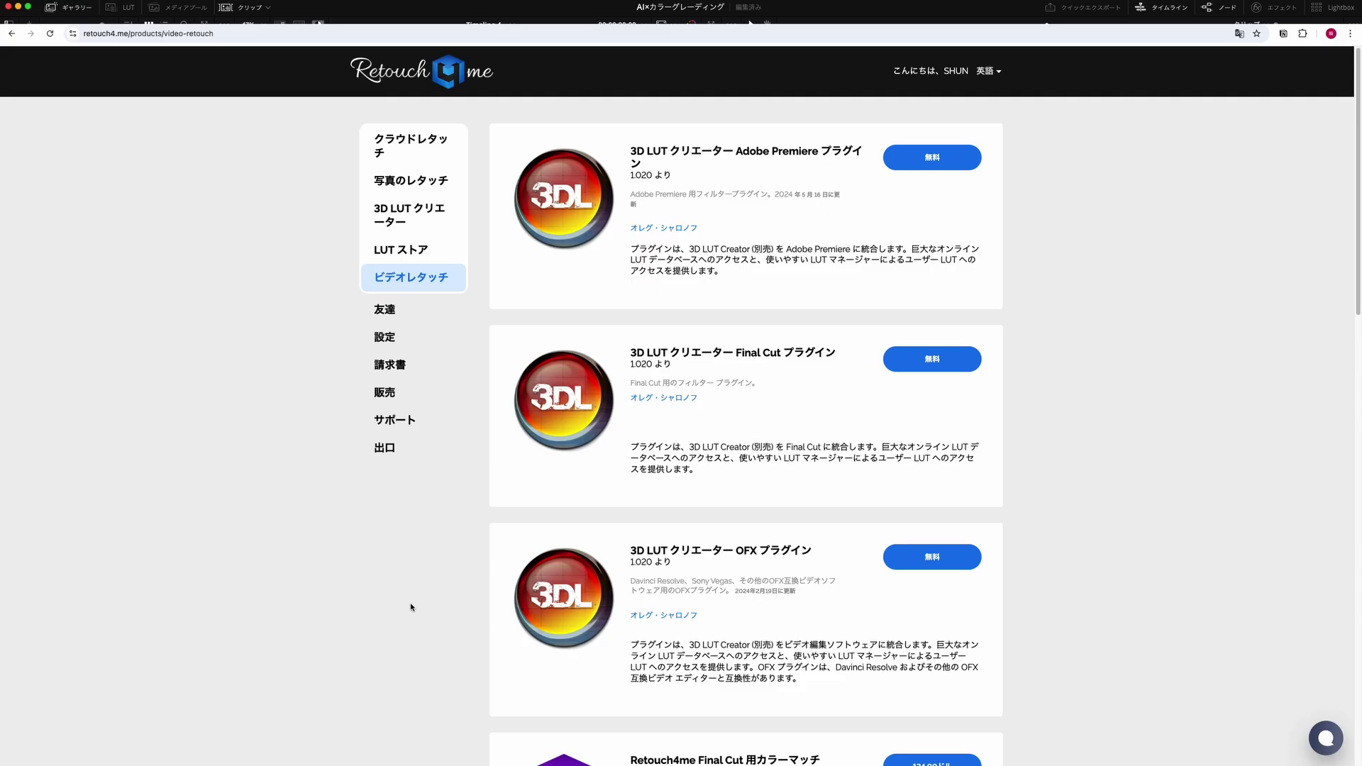
Switch to the browser and look through the video retouch plug-ins on the Retouch4me products page, returning to the start of the list.
scroll(410, 605, down, 4)
scroll(411, 608, down, 10)
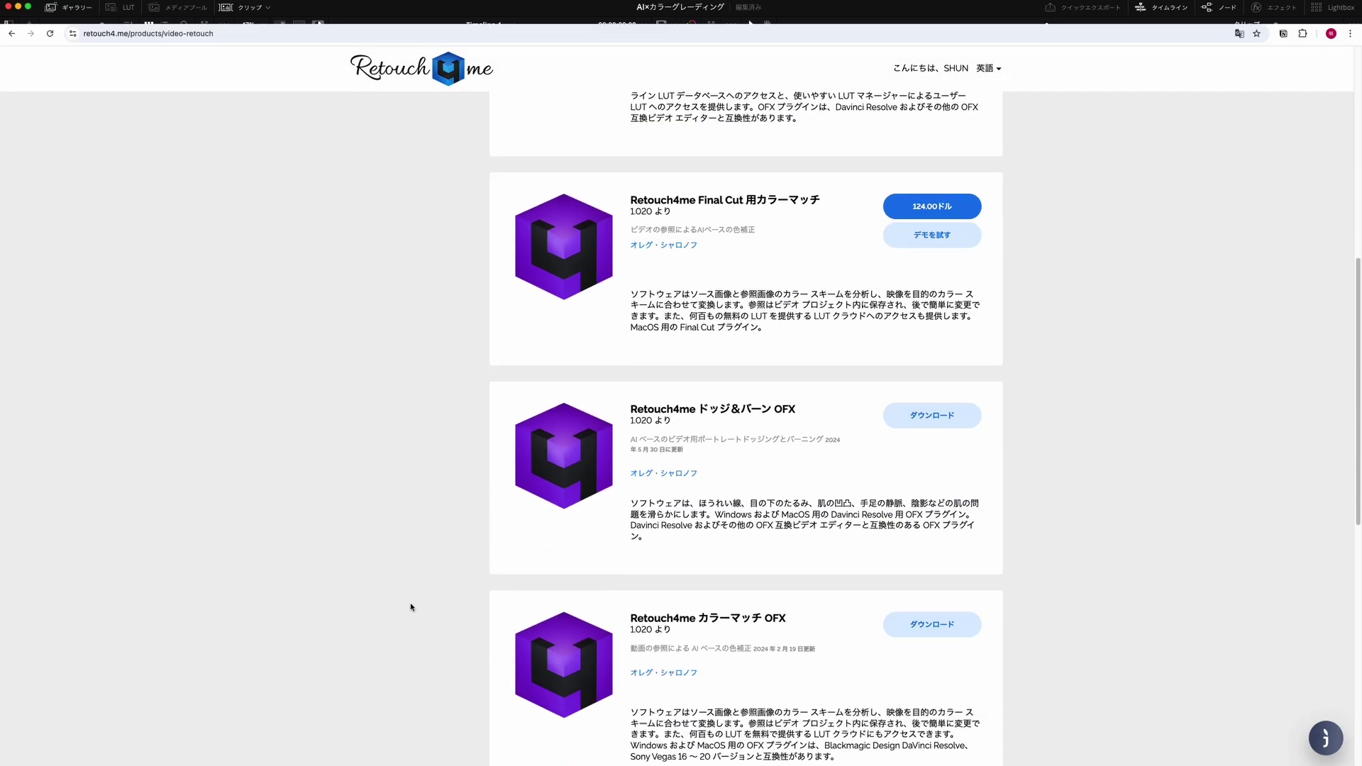
scroll(410, 607, down, 8)
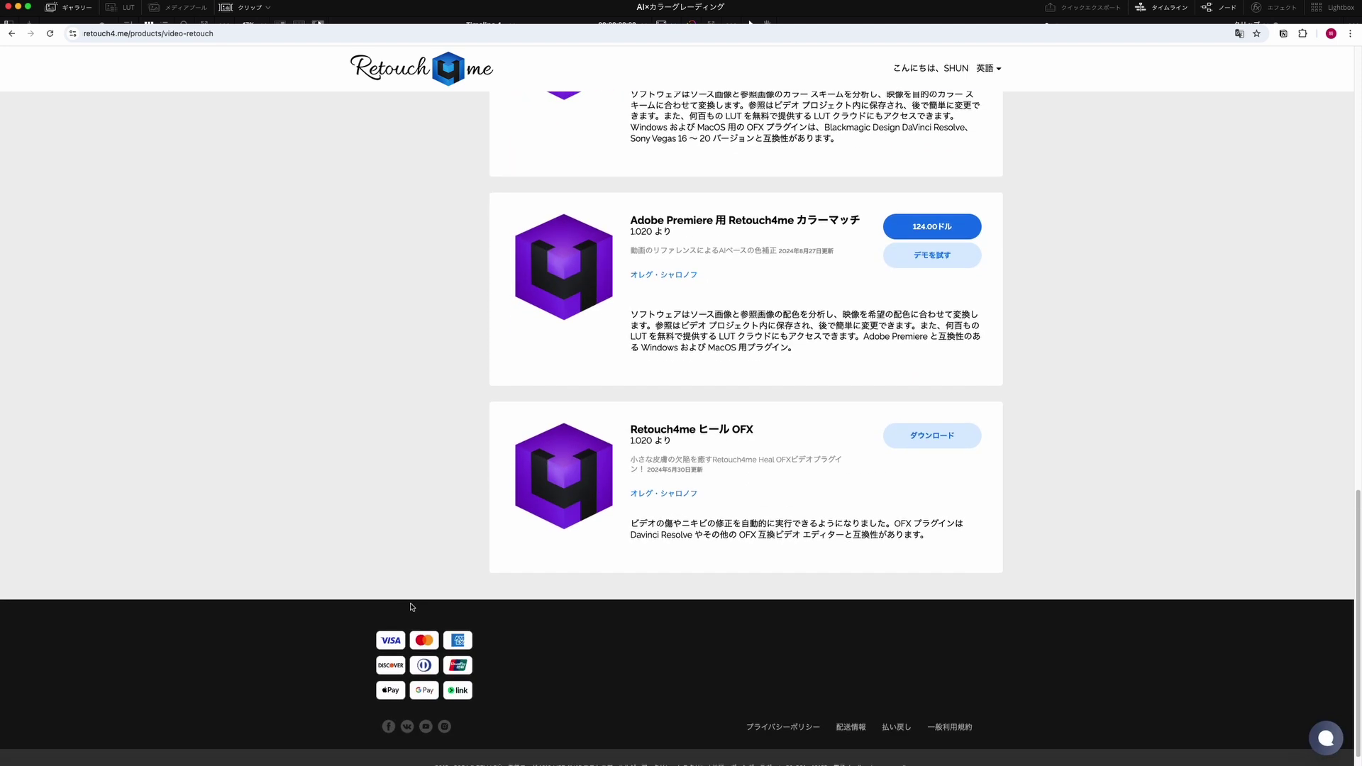
scroll(411, 607, up, 5)
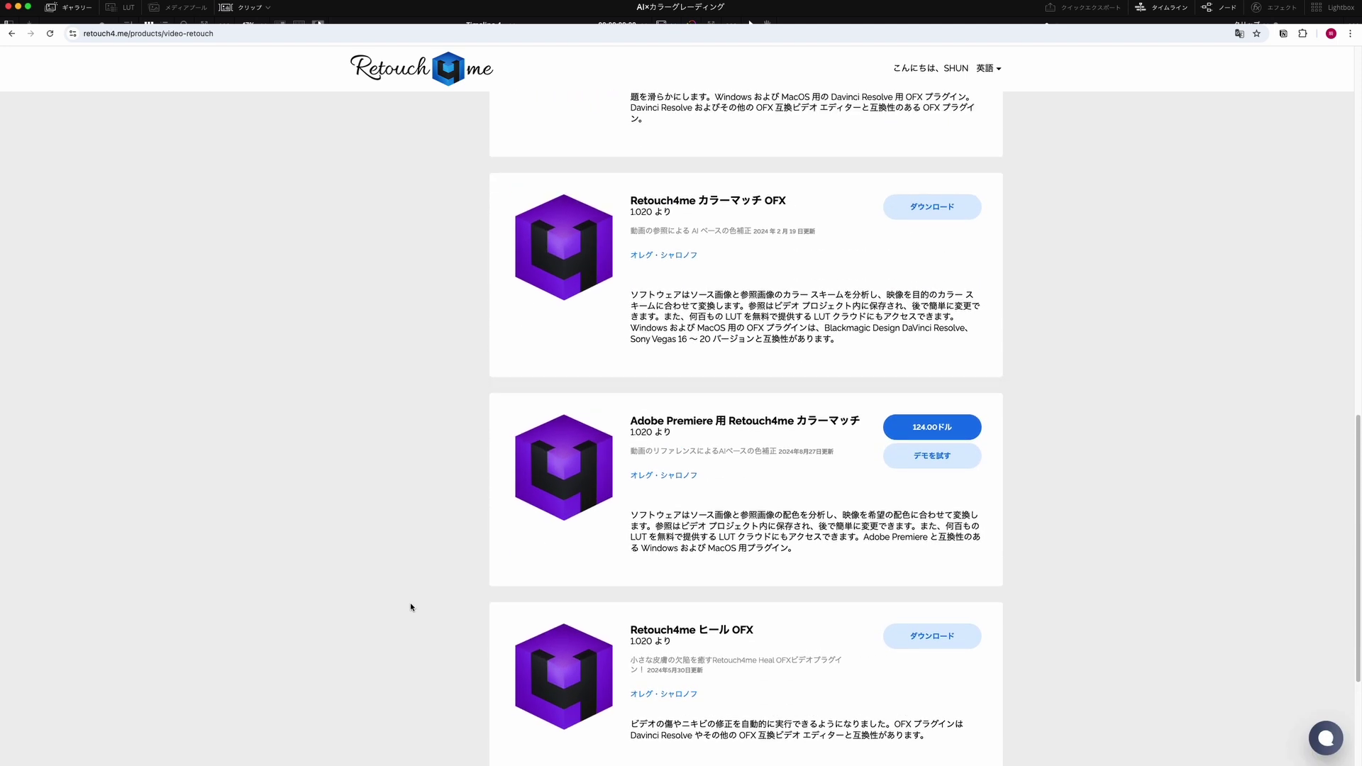
scroll(410, 607, up, 10)
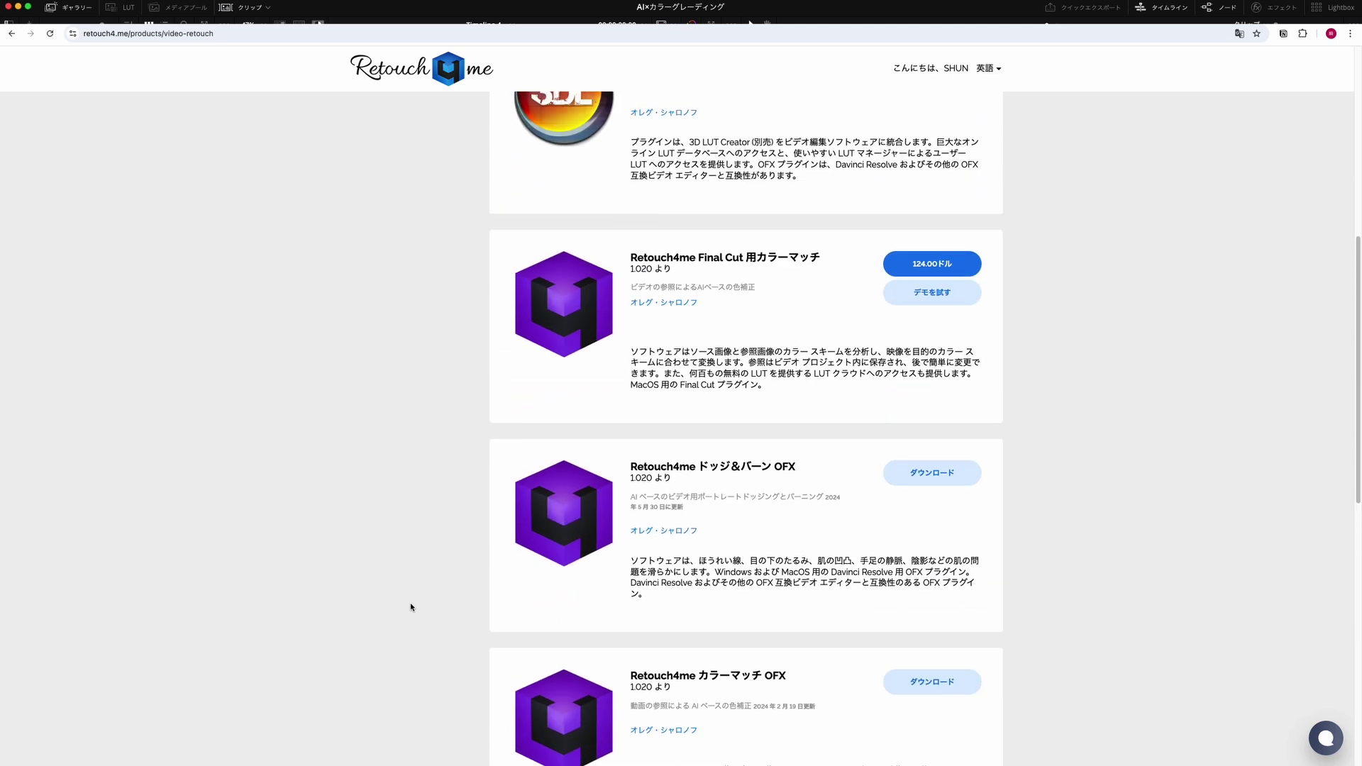
scroll(410, 607, up, 4)
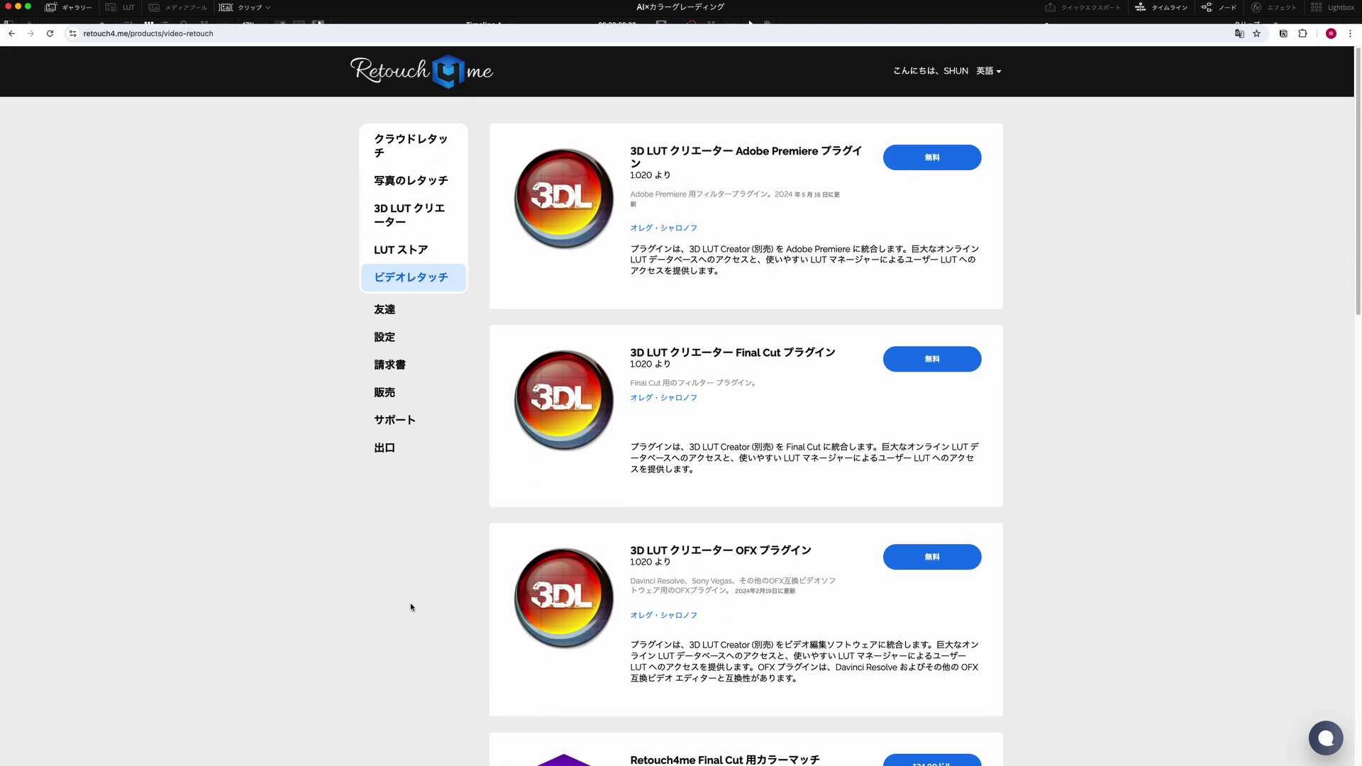
key(super+shift+5)
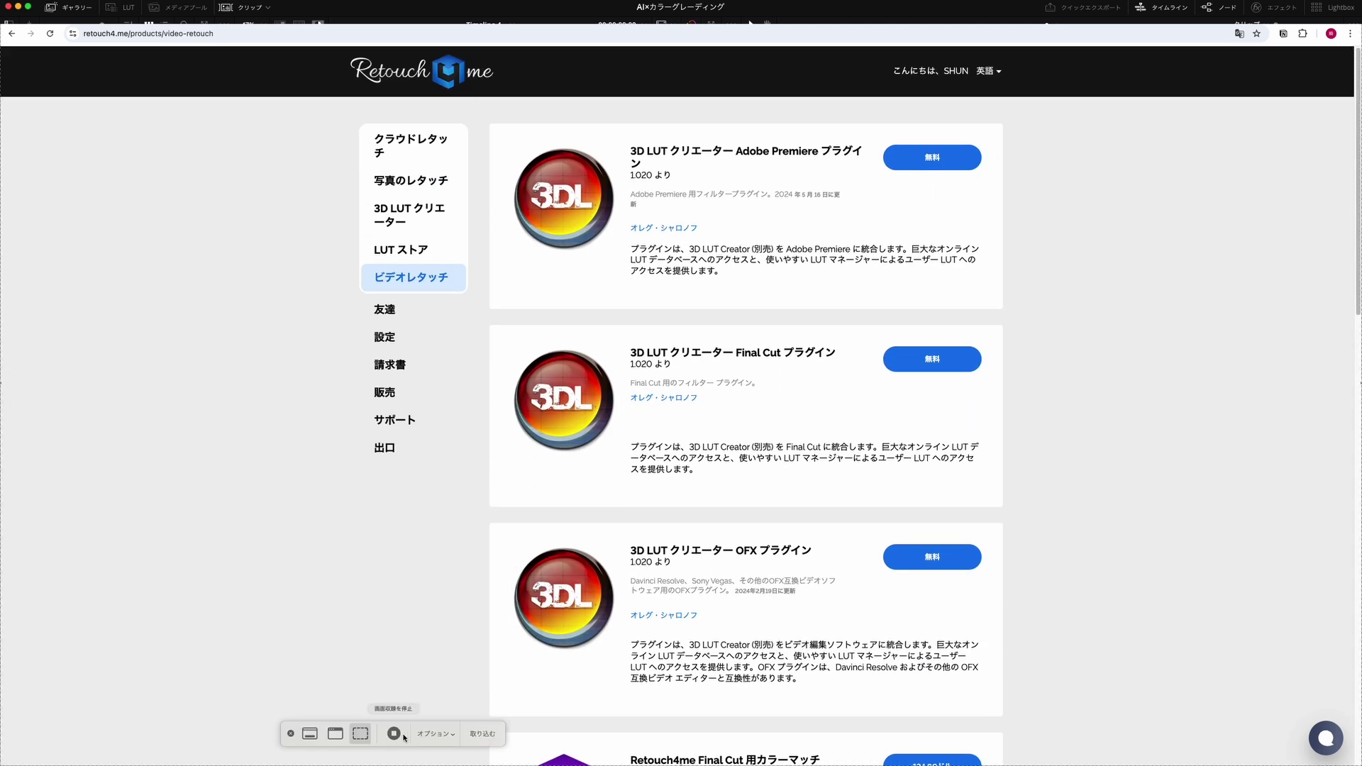
click(482, 733)
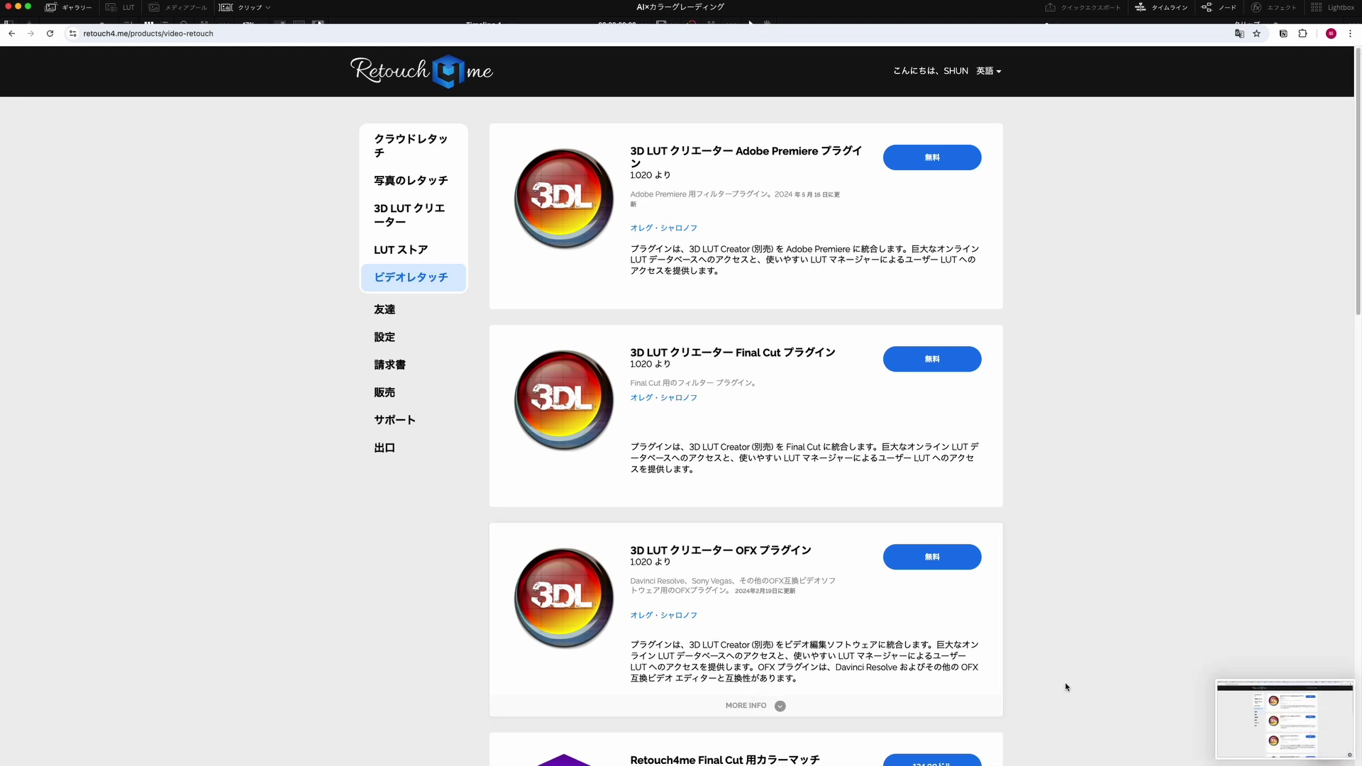